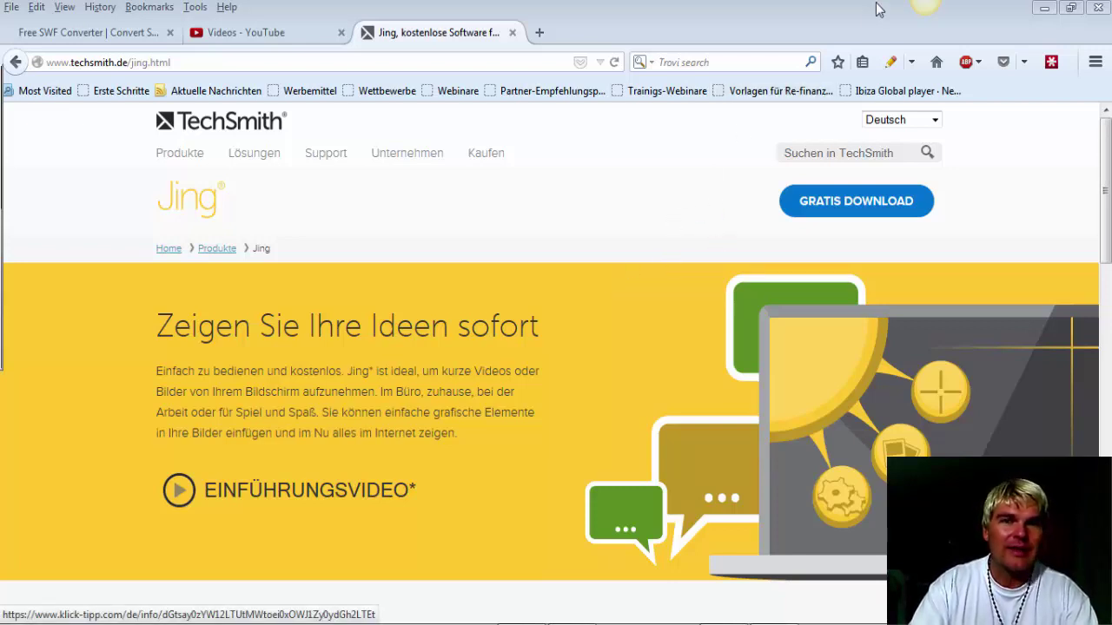
- Minimise the browser and start a Jing video capture of a desktop region about 860 x 455 pixels
{"action": "mouse_move", "coordinate": [928, 16]}
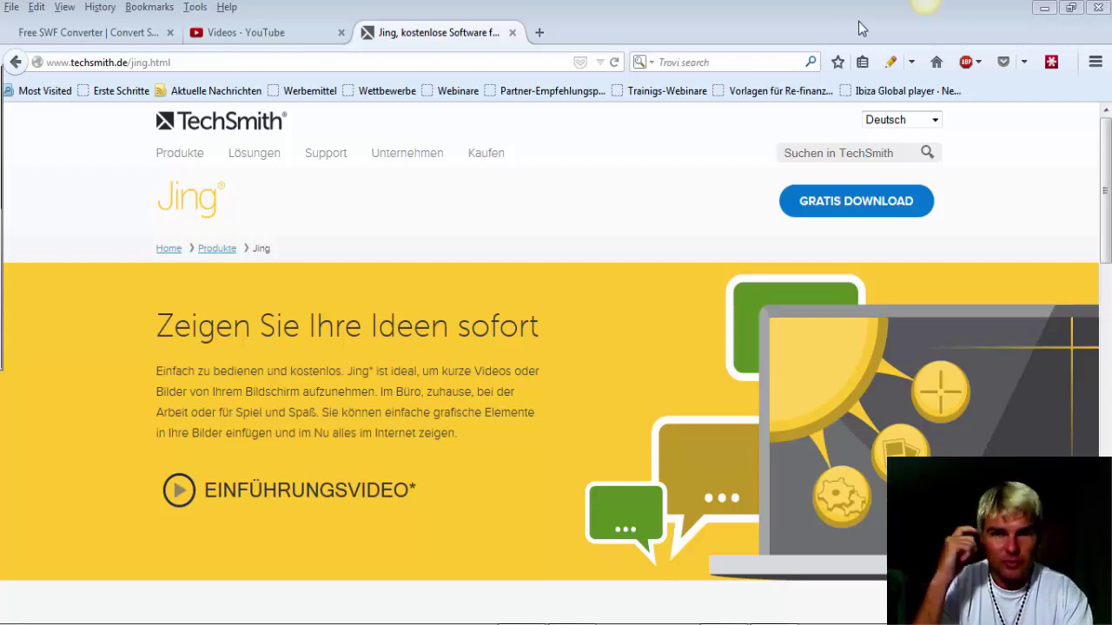
{"action": "left_click", "coordinate": [1045, 10]}
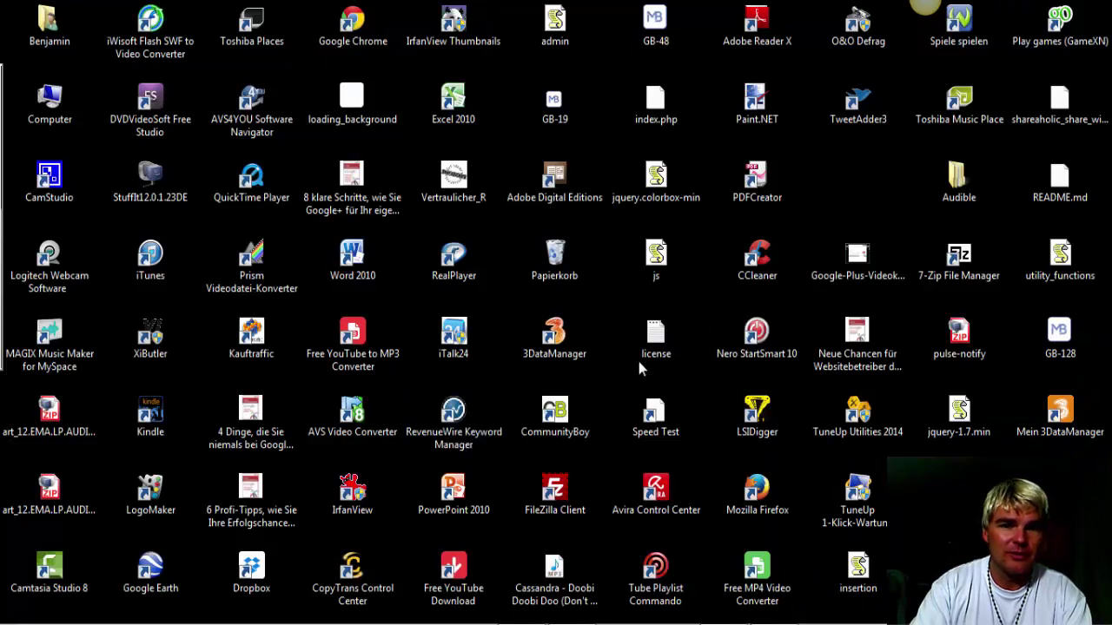
{"action": "left_click", "coordinate": [925, 12]}
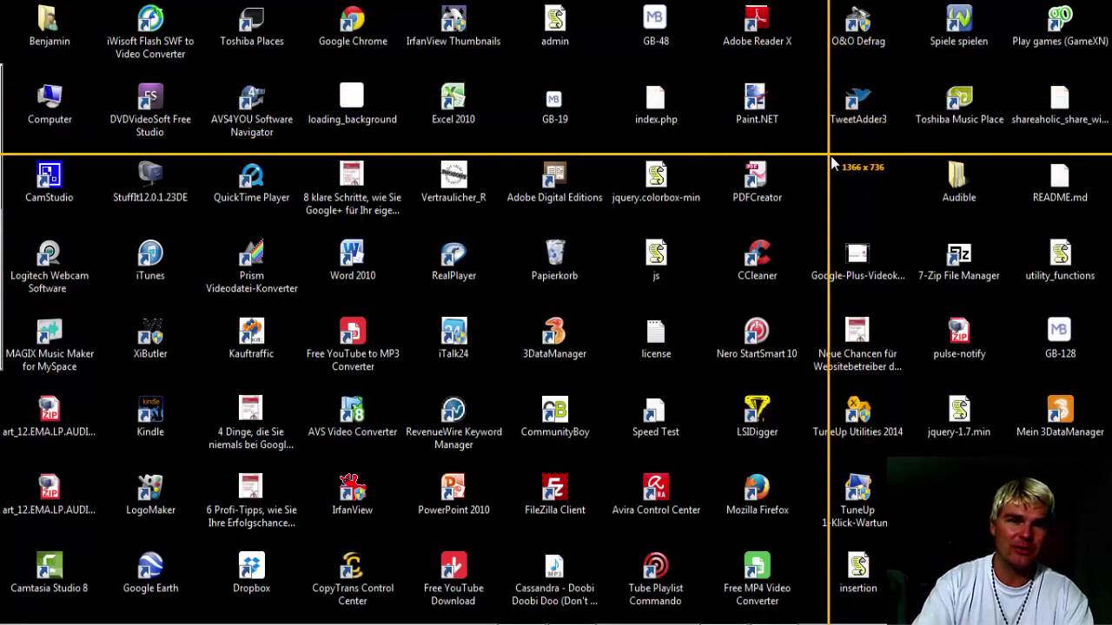
{"action": "left_click_drag", "start_coordinate": [838, 177], "coordinate": [137, 574]}
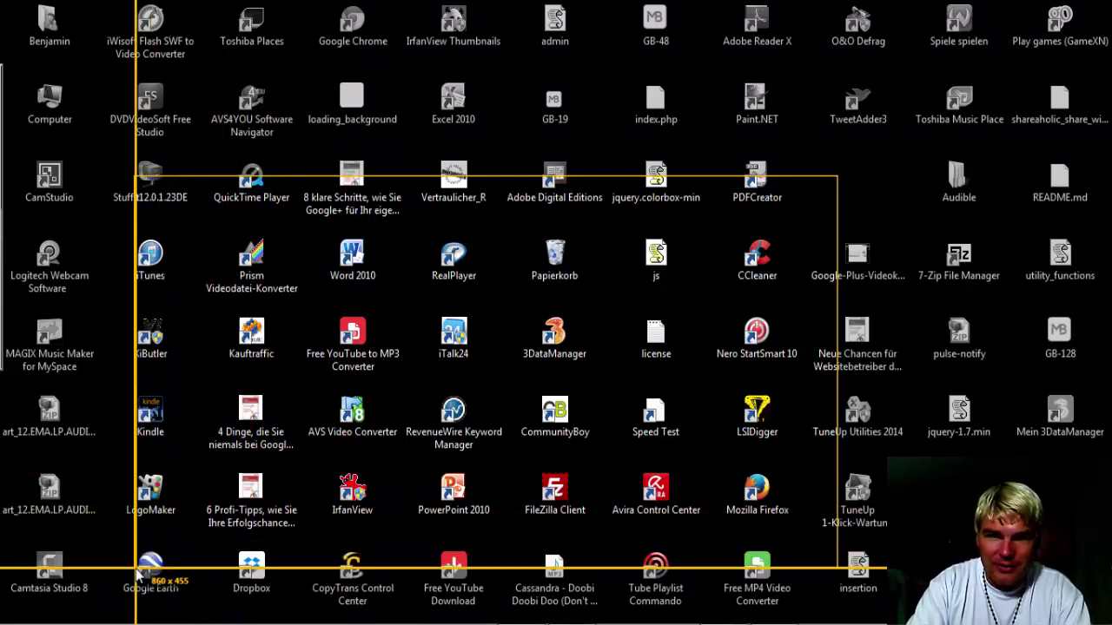
{"action": "left_click_drag", "start_coordinate": [136, 574], "coordinate": [136, 574]}
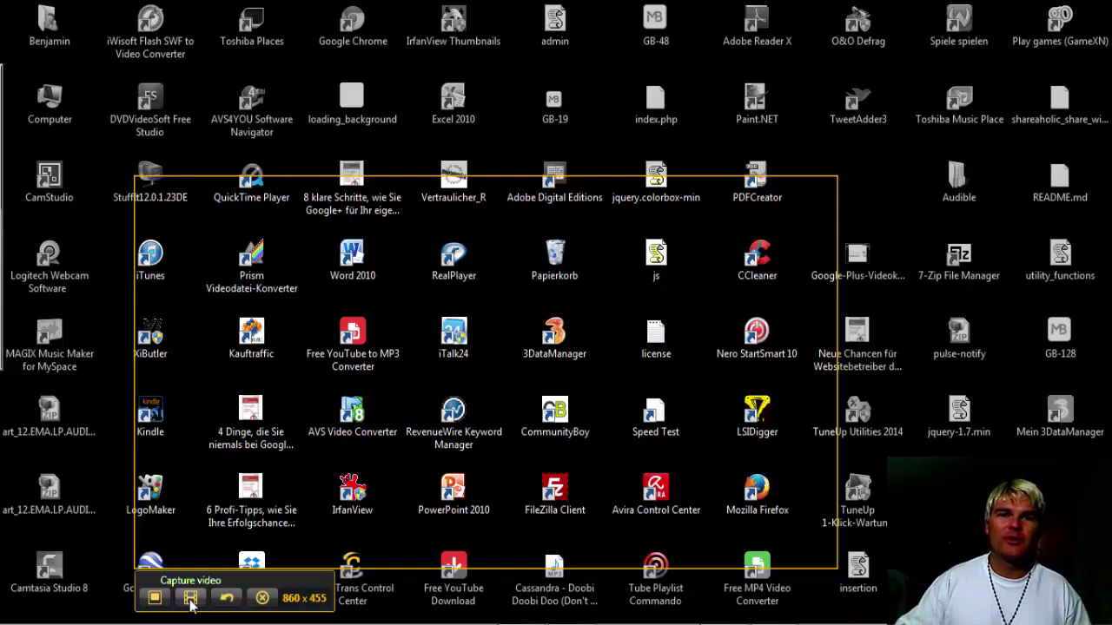
{"action": "left_click", "coordinate": [191, 598]}
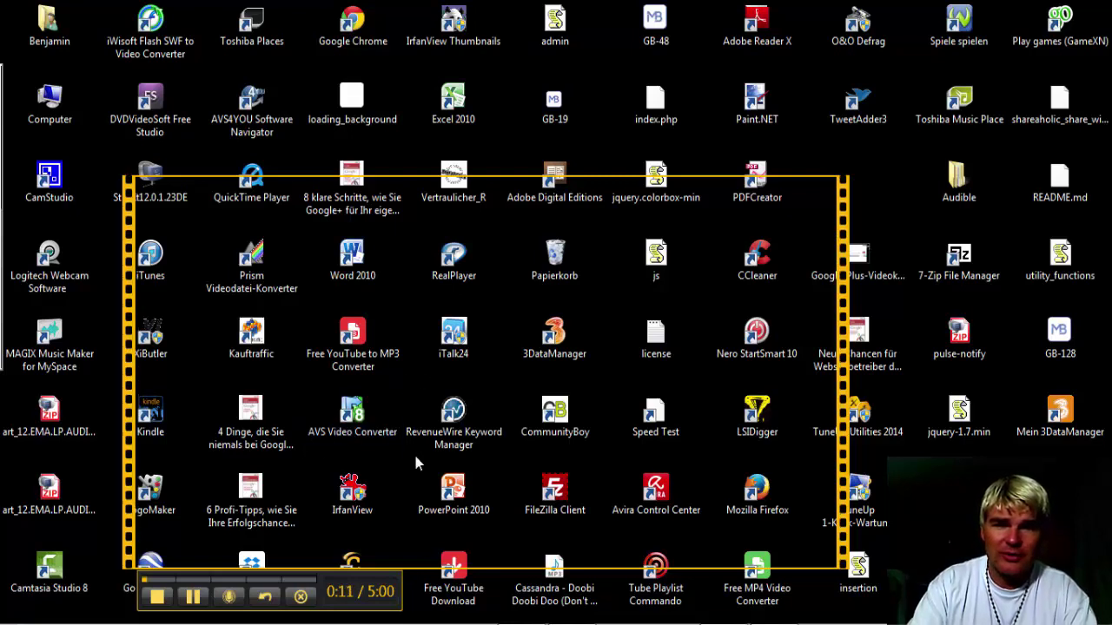
- Open and close iTalk24 inside the capture region while recording, and finish the recording
{"action": "left_click", "coordinate": [456, 335]}
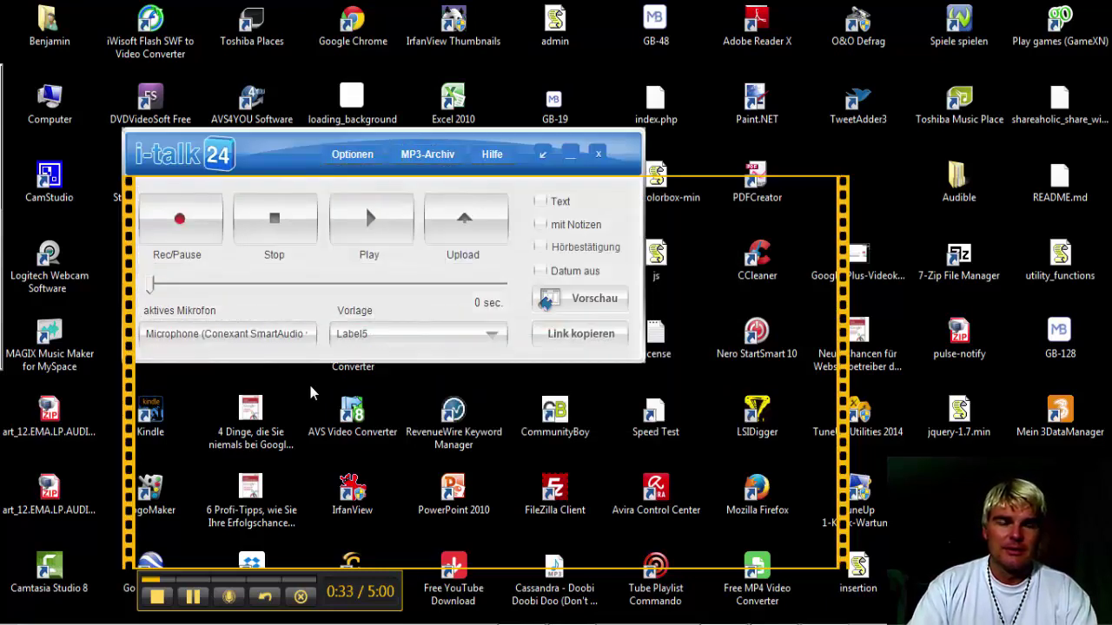
{"action": "left_click", "coordinate": [598, 156]}
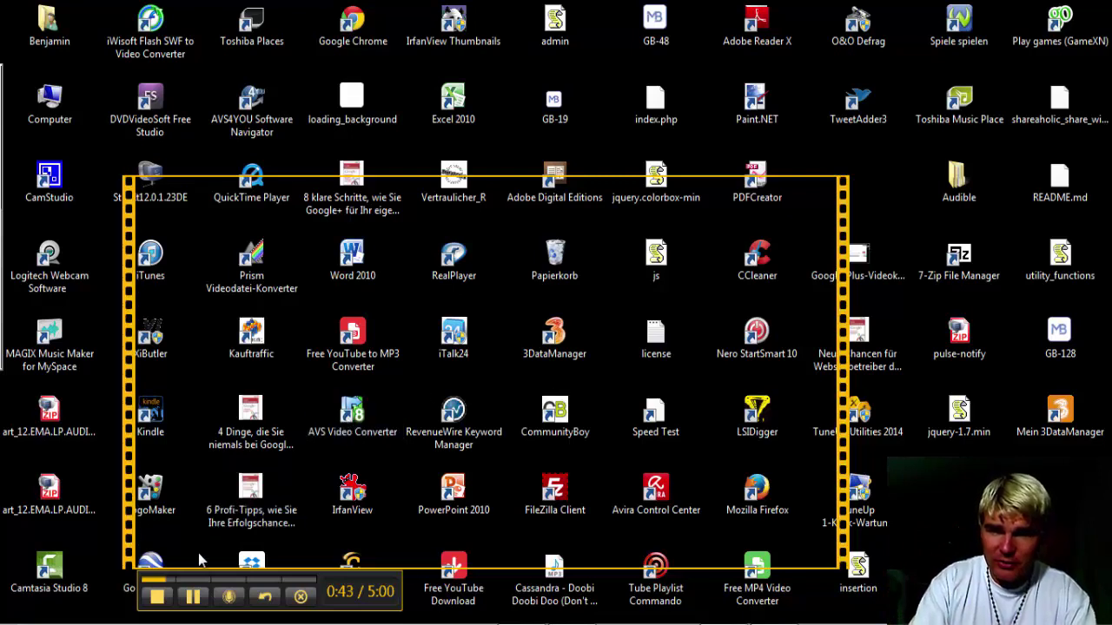
{"action": "left_click", "coordinate": [157, 597]}
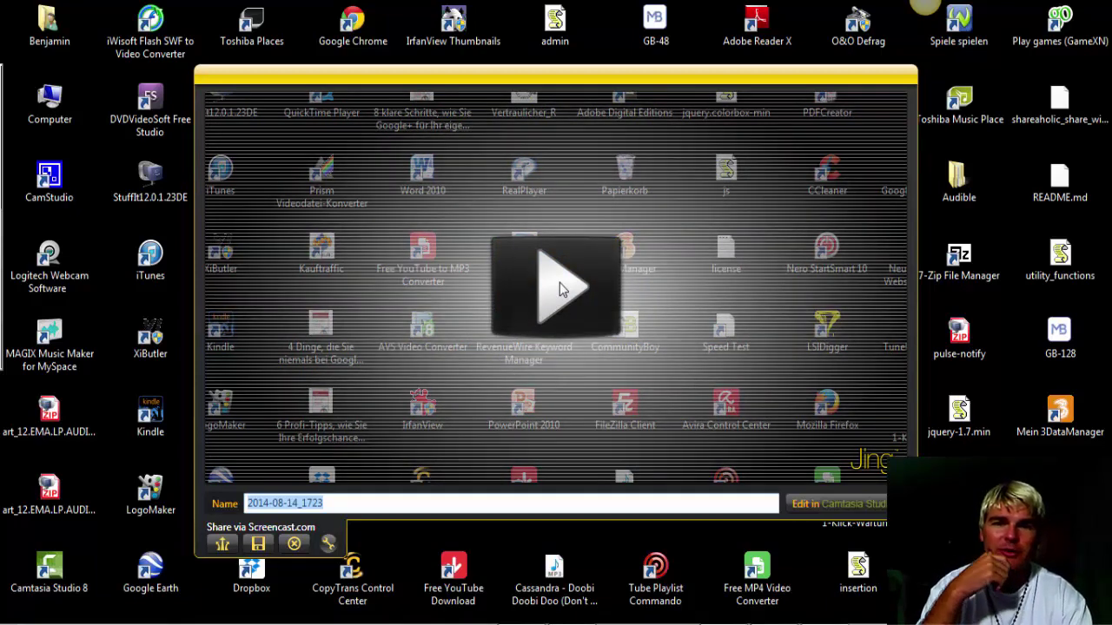
- Play back the finished capture in the preview and pause it near the end
{"action": "left_click", "coordinate": [559, 282]}
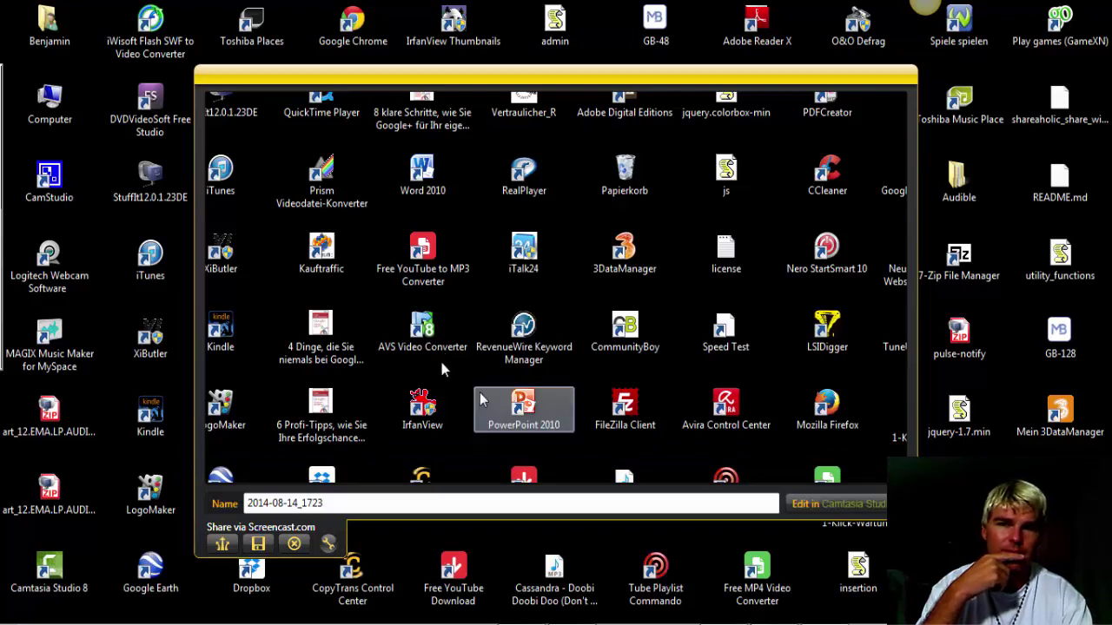
{"action": "mouse_move", "coordinate": [468, 462]}
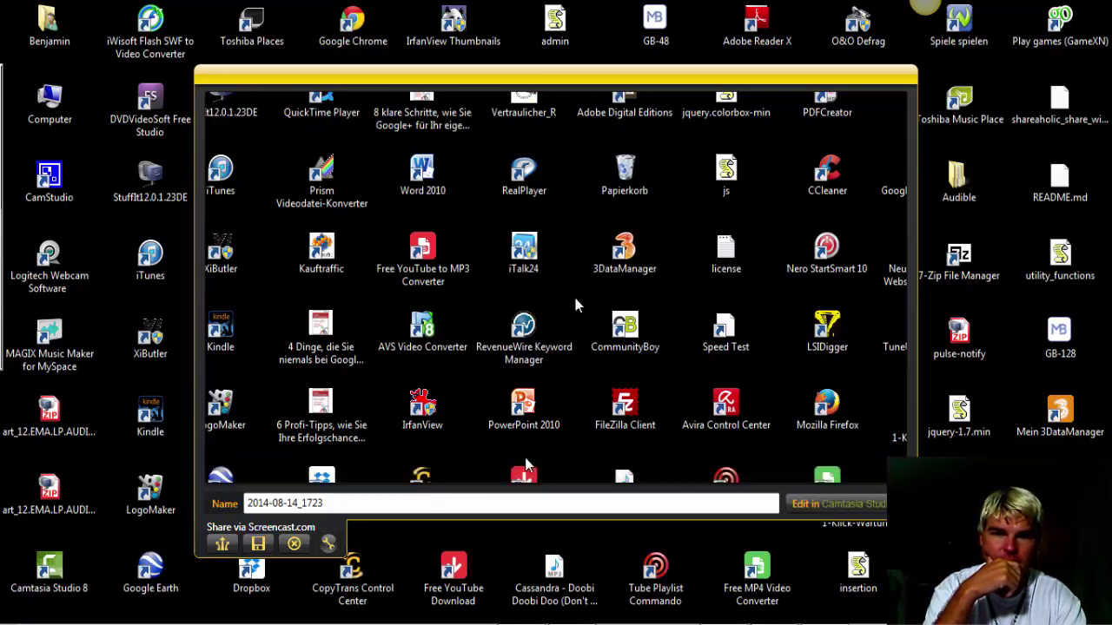
{"action": "left_click", "coordinate": [228, 467]}
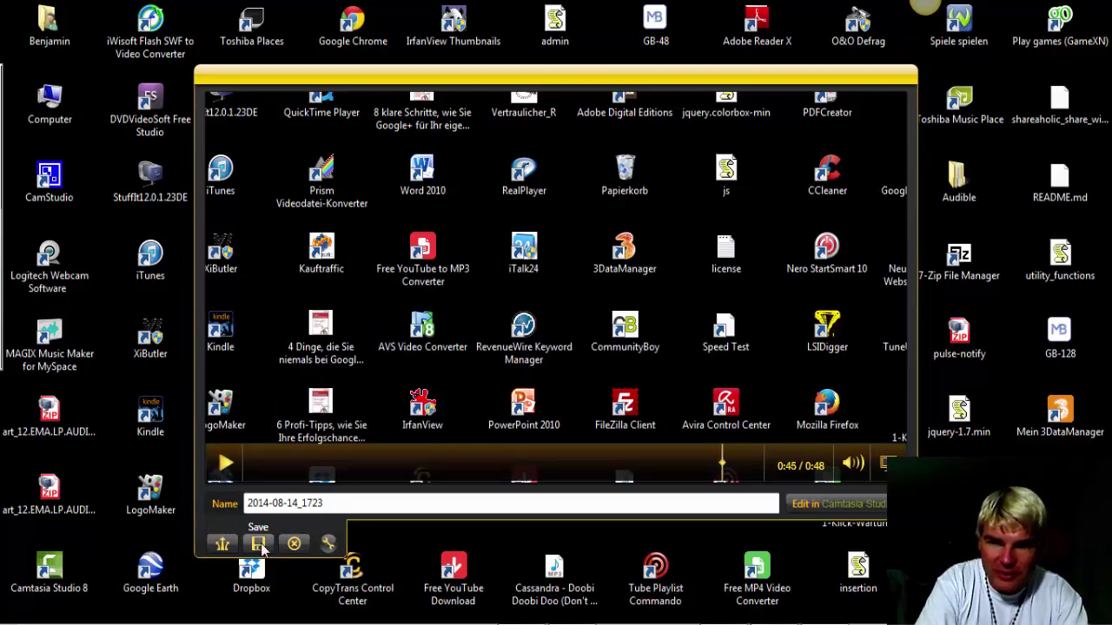
- Save the capture as an SWF file named "Jing Test Video" in the VideomakerFX folder and dismiss the notification
{"action": "left_click", "coordinate": [259, 545]}
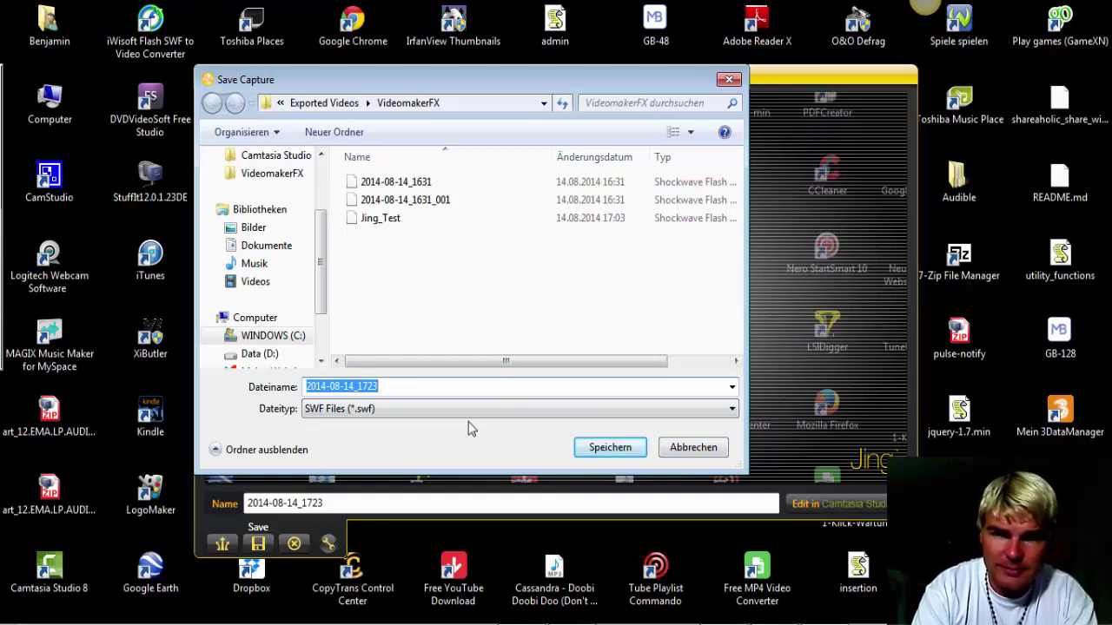
{"action": "type", "text": "Jing Test Video"}
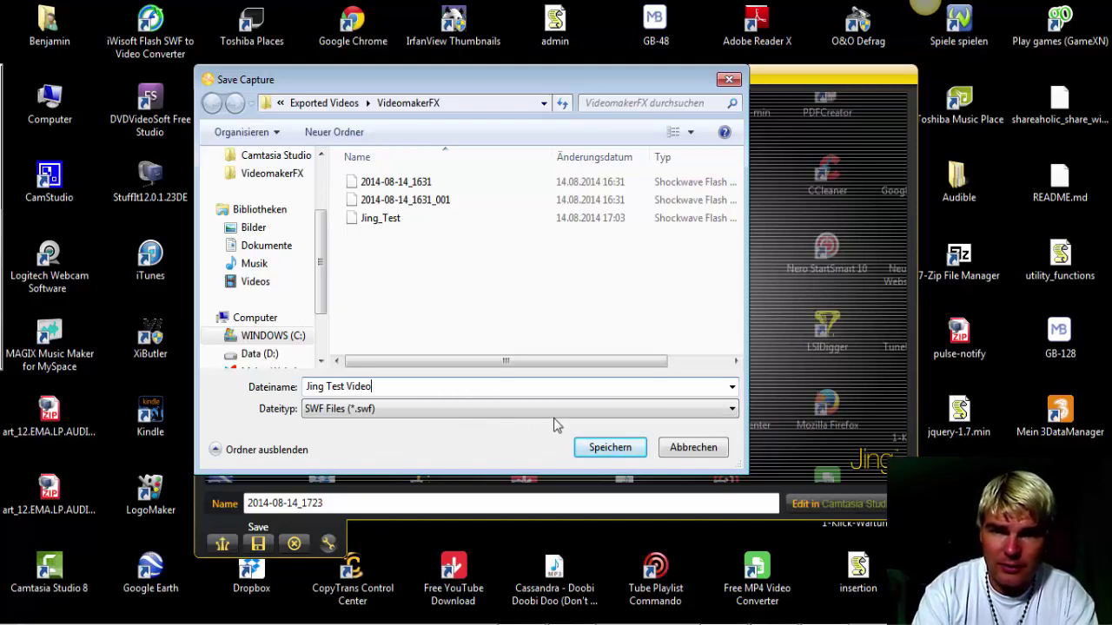
{"action": "left_click", "coordinate": [610, 448]}
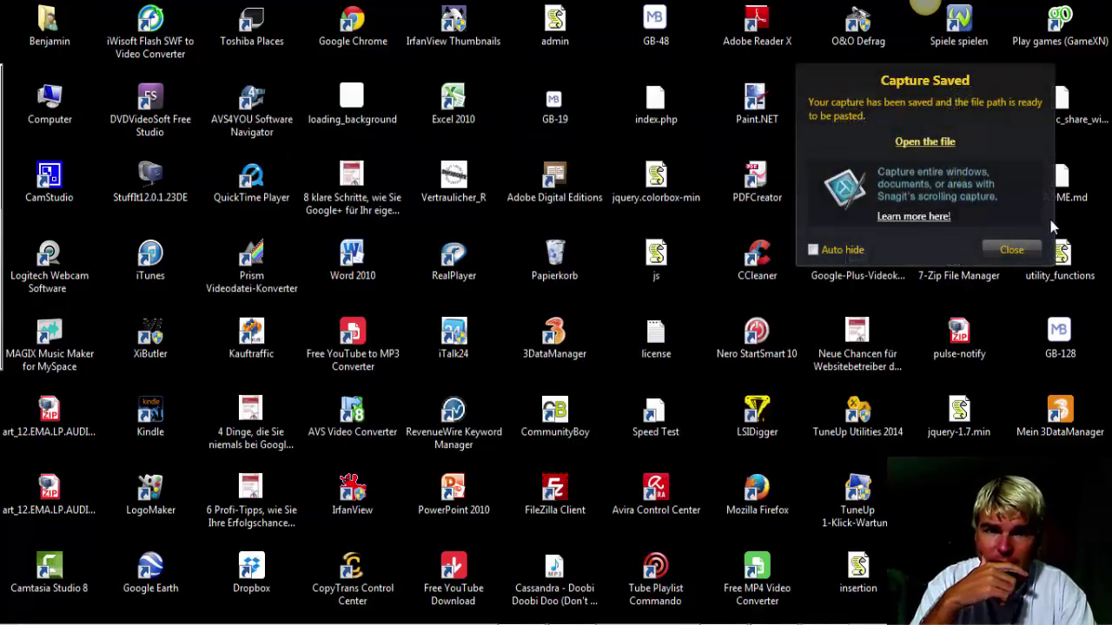
{"action": "left_click", "coordinate": [1015, 250]}
- Play a few seconds of Jing Test Video from the Jing capture history, and close the preview and the history
{"action": "mouse_move", "coordinate": [925, 34]}
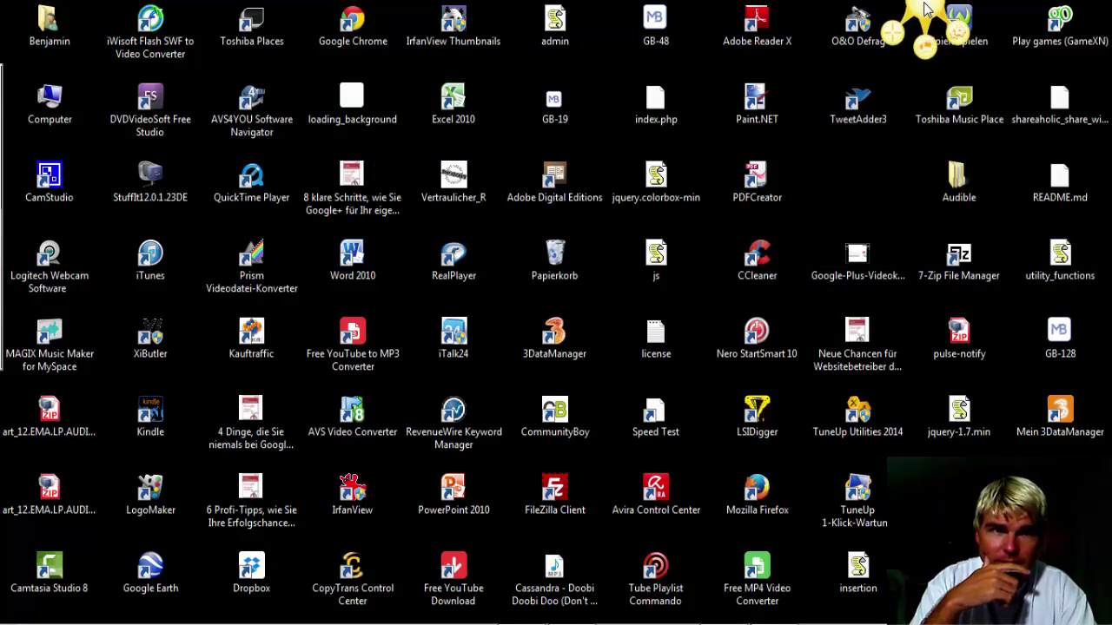
{"action": "left_click", "coordinate": [924, 48]}
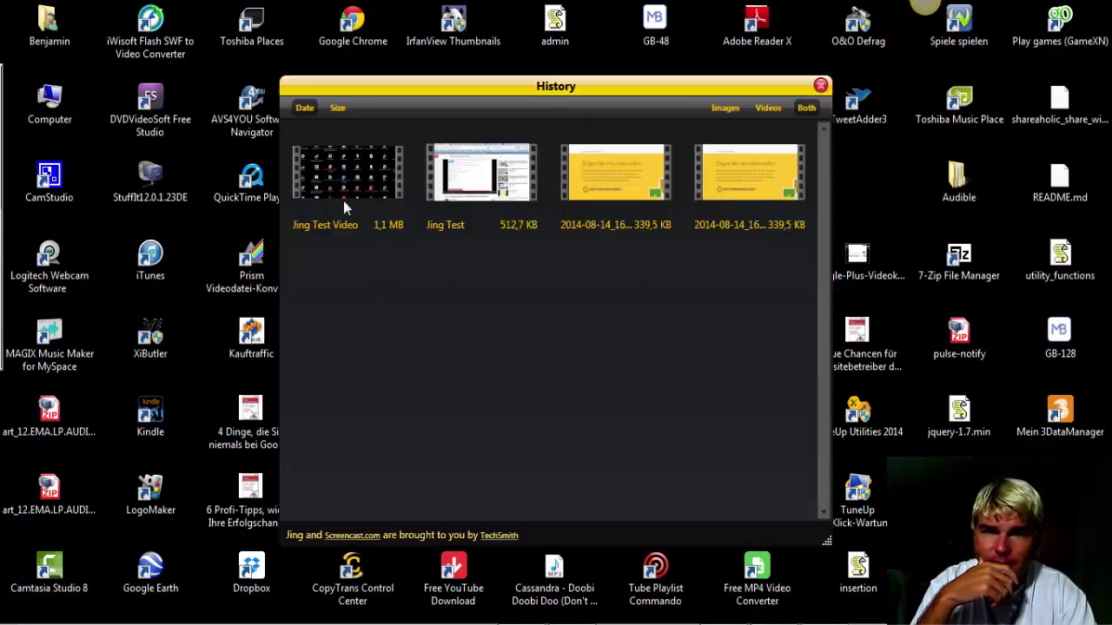
{"action": "mouse_move", "coordinate": [356, 183]}
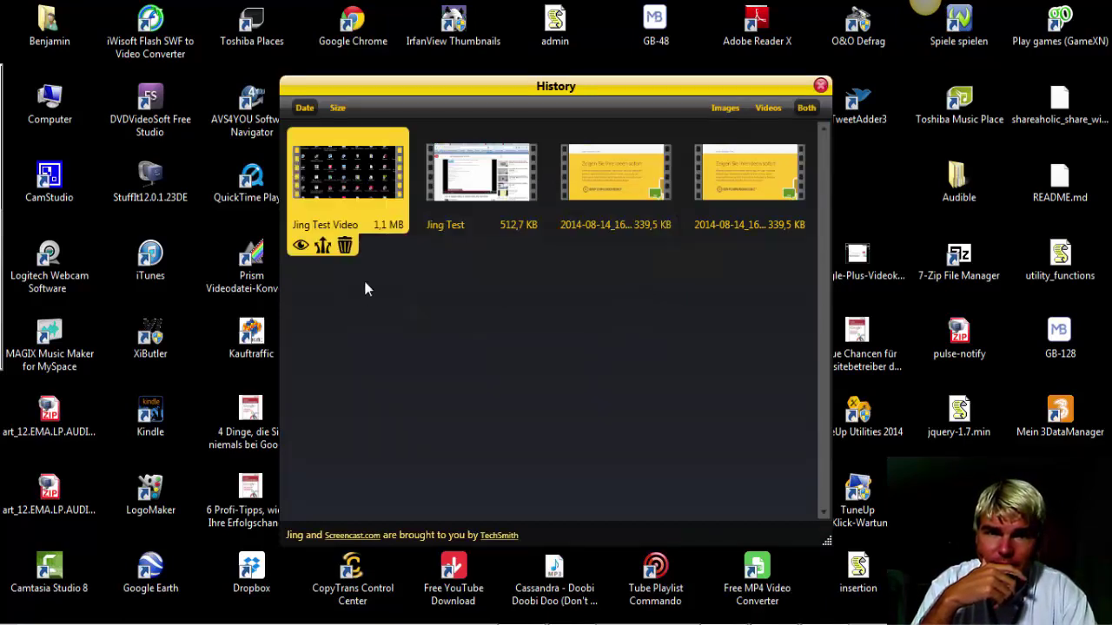
{"action": "left_click", "coordinate": [349, 152]}
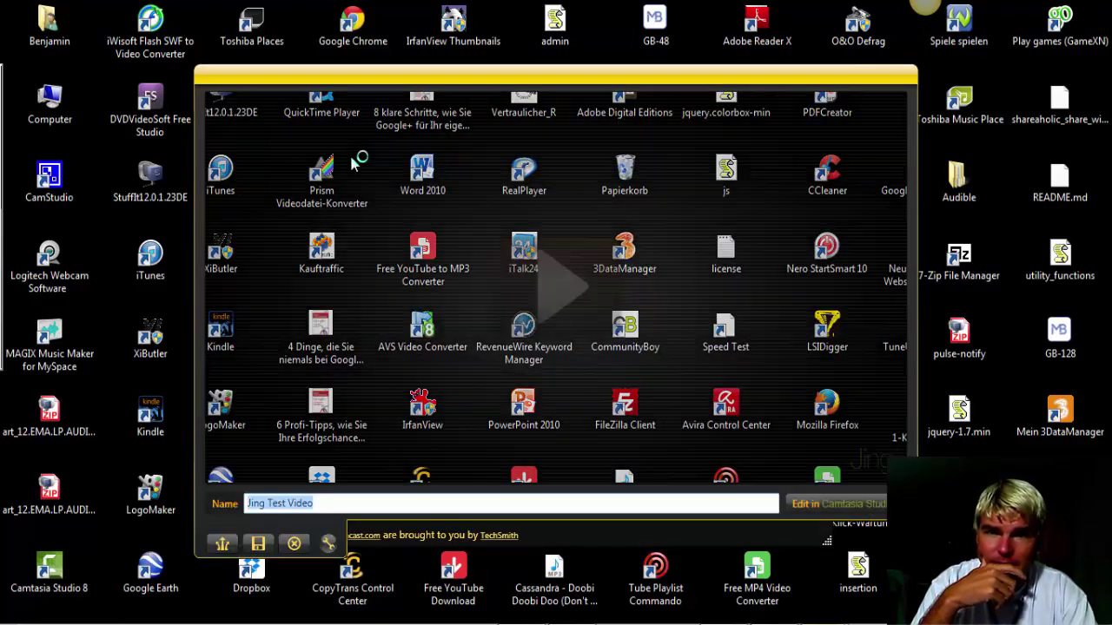
{"action": "left_click", "coordinate": [550, 291]}
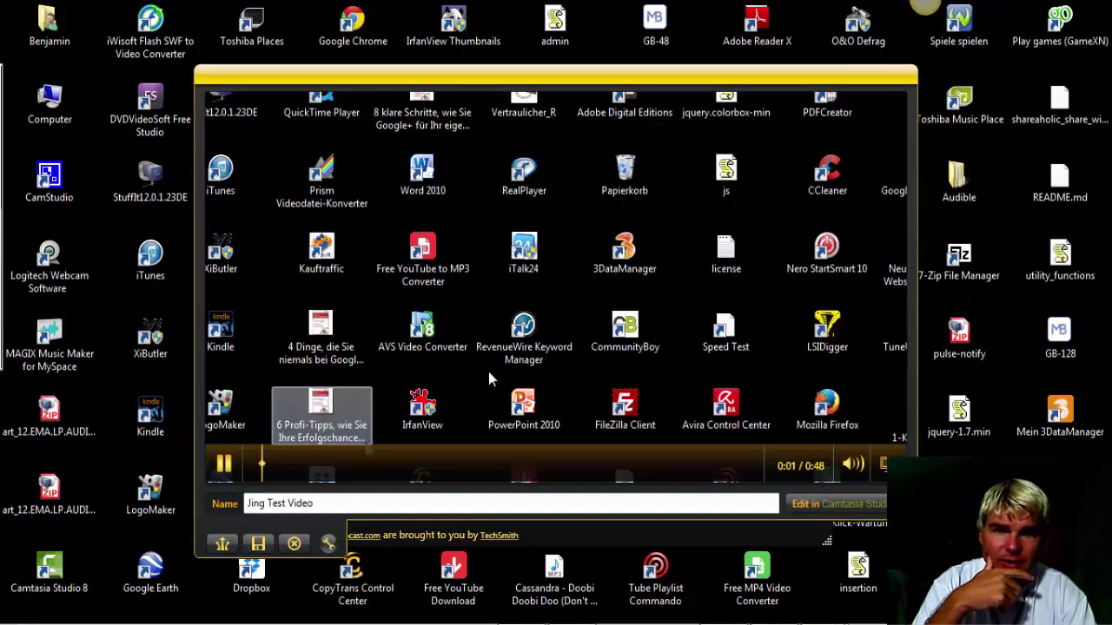
{"action": "left_click", "coordinate": [222, 466]}
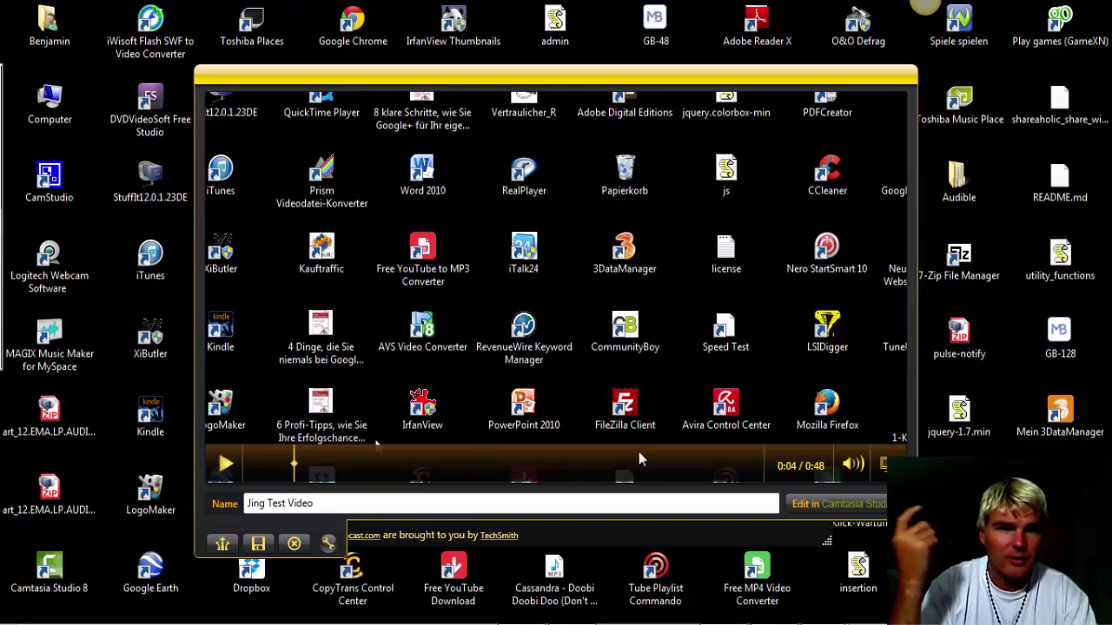
{"action": "left_click", "coordinate": [294, 544]}
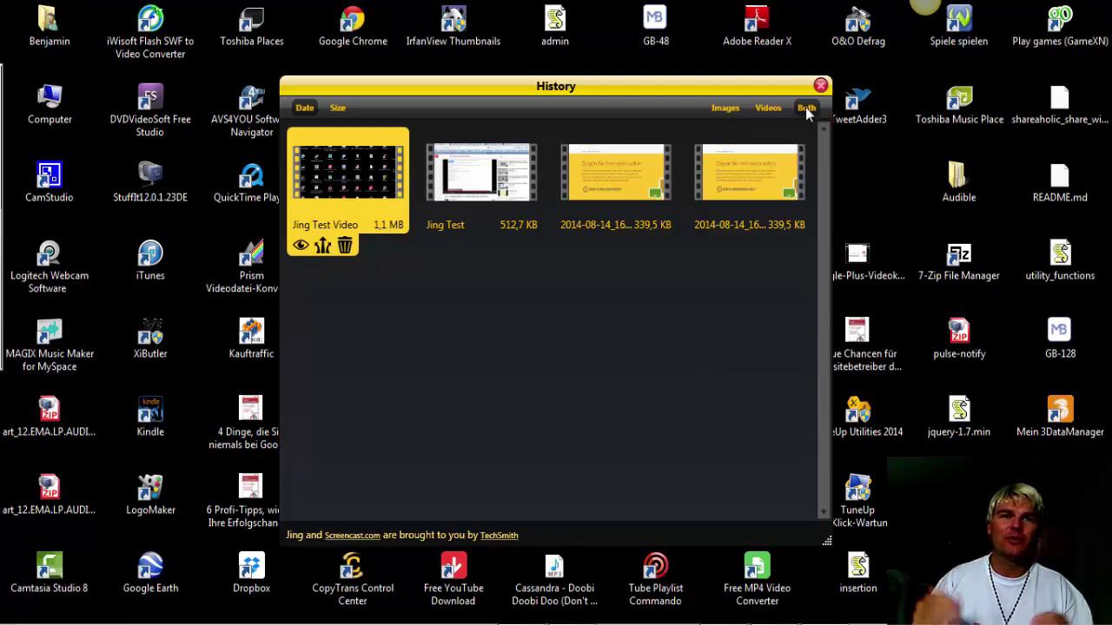
{"action": "left_click", "coordinate": [820, 85]}
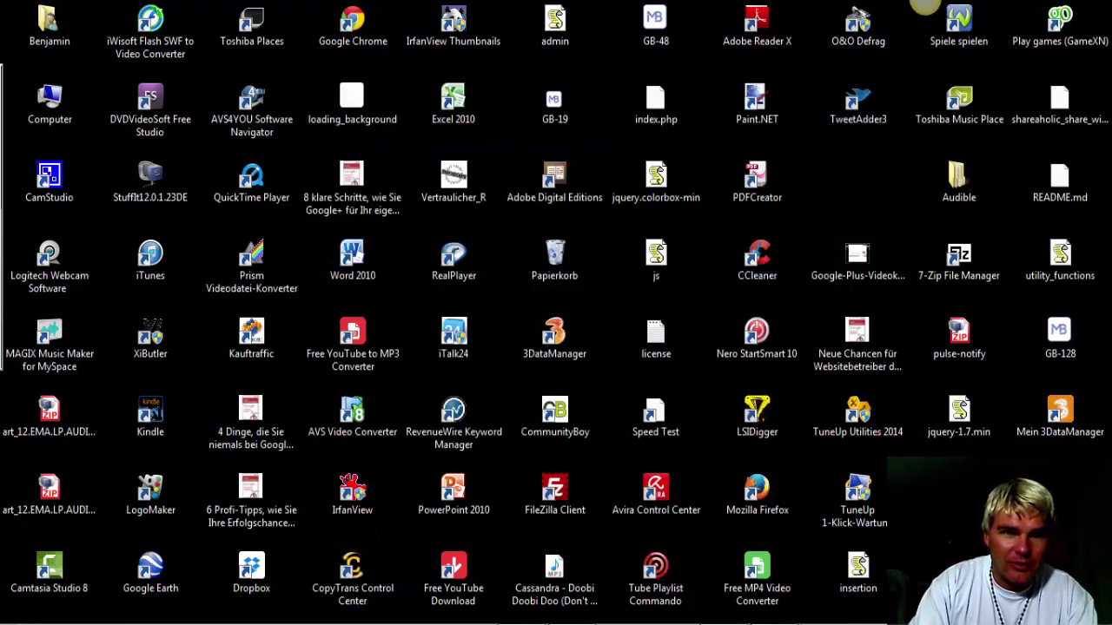
- Switch to the browser and examine the Free SWF Converter web page, including its overview and screenshot sections
{"action": "left_click", "coordinate": [516, 606]}
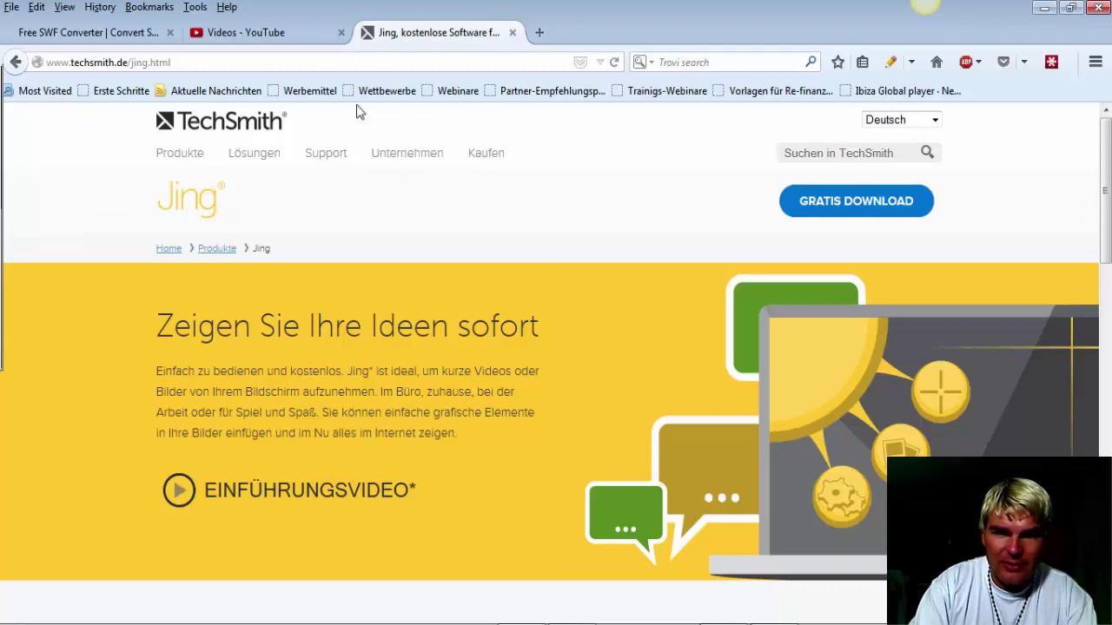
{"action": "left_click", "coordinate": [109, 32]}
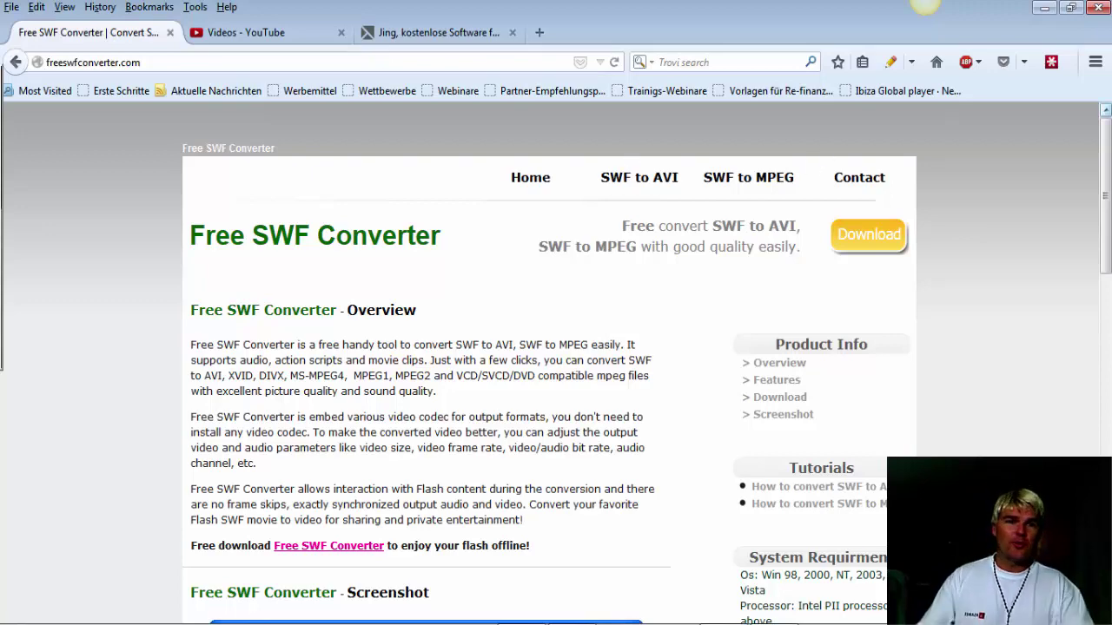
{"action": "scroll", "coordinate": [1104, 200], "scroll_direction": "down", "scroll_amount": 1}
{"action": "scroll", "coordinate": [1105, 200], "scroll_direction": "down", "scroll_amount": 15}
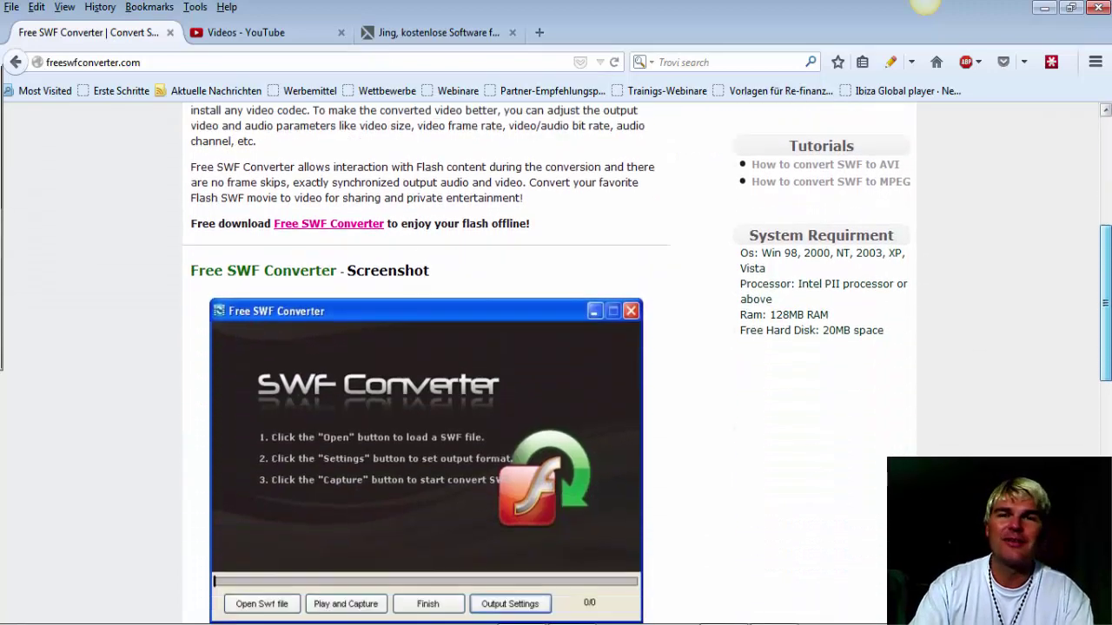
{"action": "scroll", "coordinate": [1107, 136], "scroll_direction": "up", "scroll_amount": 16}
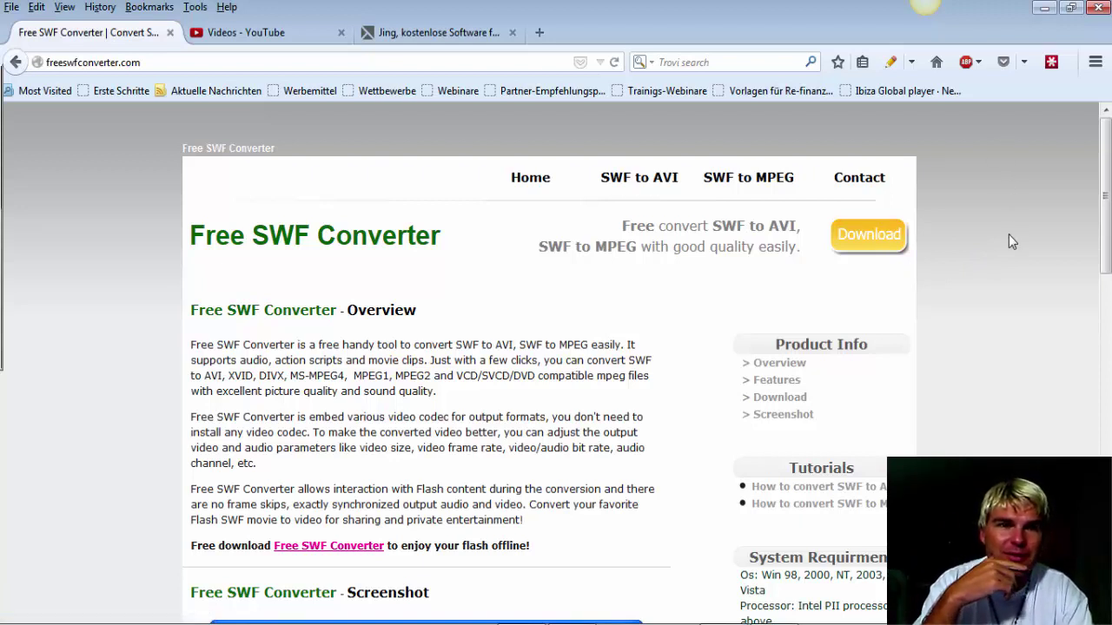
- Minimise the browser, launch iWisoft Flash SWF to Video Converter from the desktop and dismiss its tip of the day
{"action": "left_click", "coordinate": [1042, 19]}
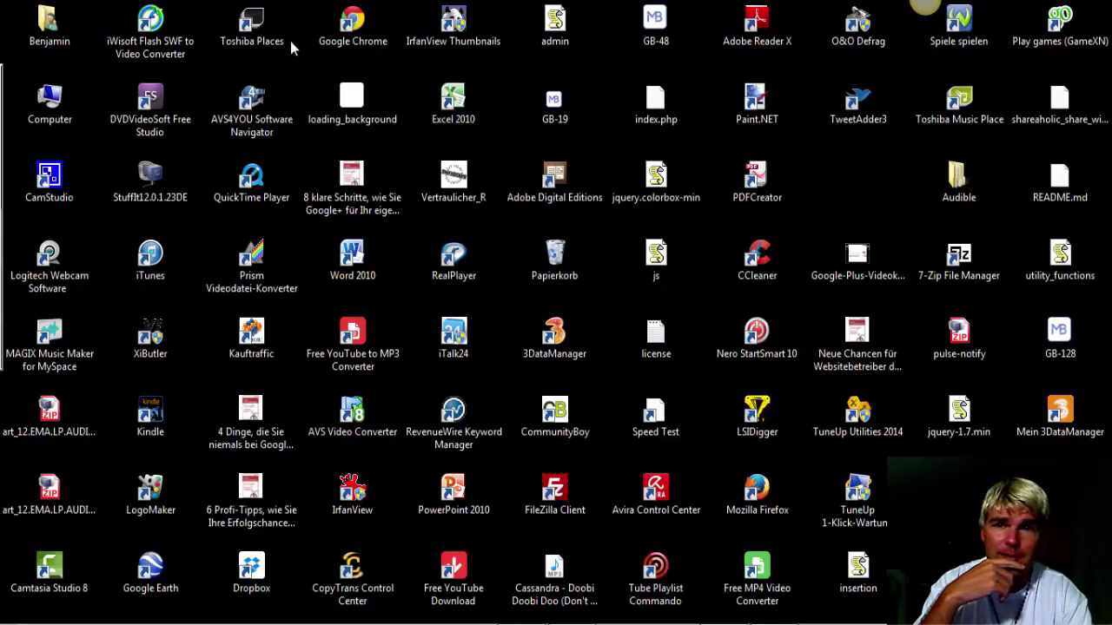
{"action": "double_click", "coordinate": [165, 40]}
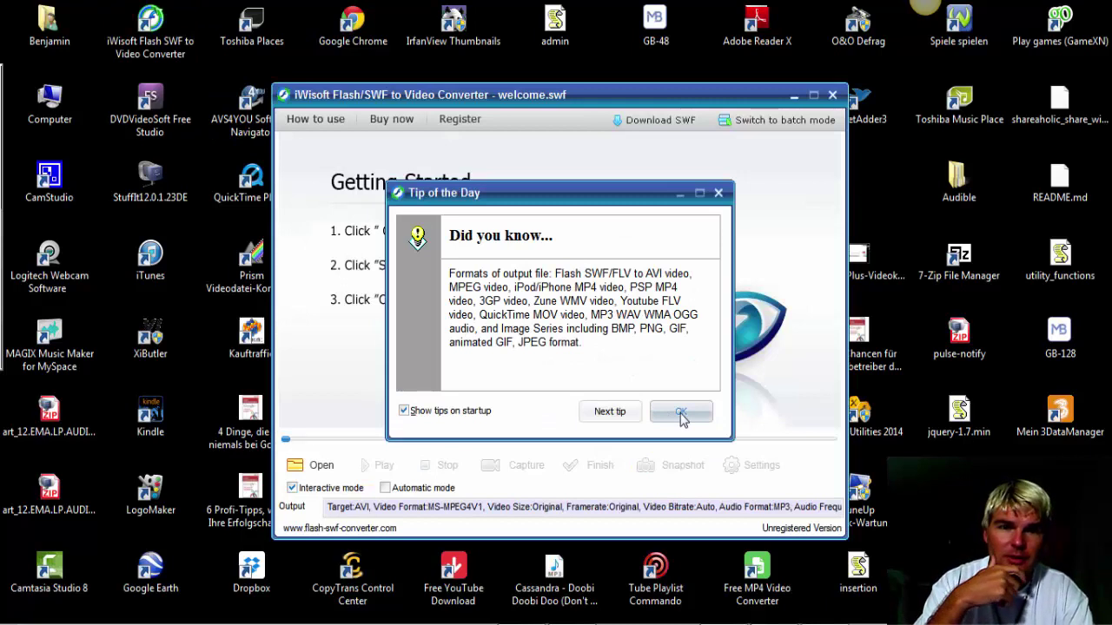
{"action": "left_click", "coordinate": [719, 193]}
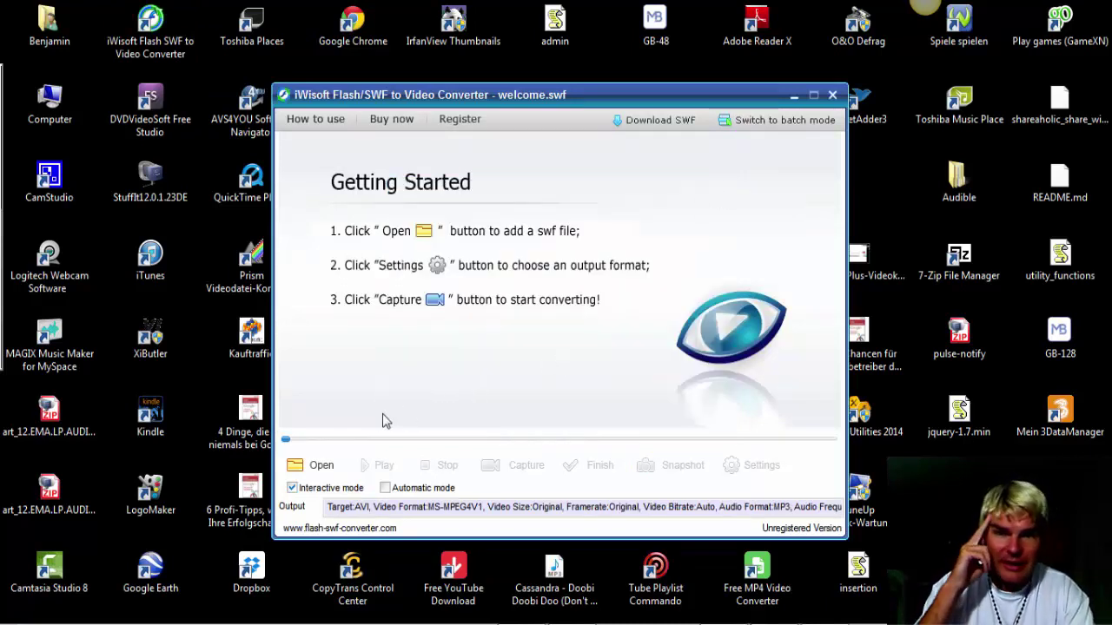
- Load Jing_Test_Video from the VideomakerFX folder into the converter and play the first few seconds of the clip
{"action": "left_click", "coordinate": [315, 466]}
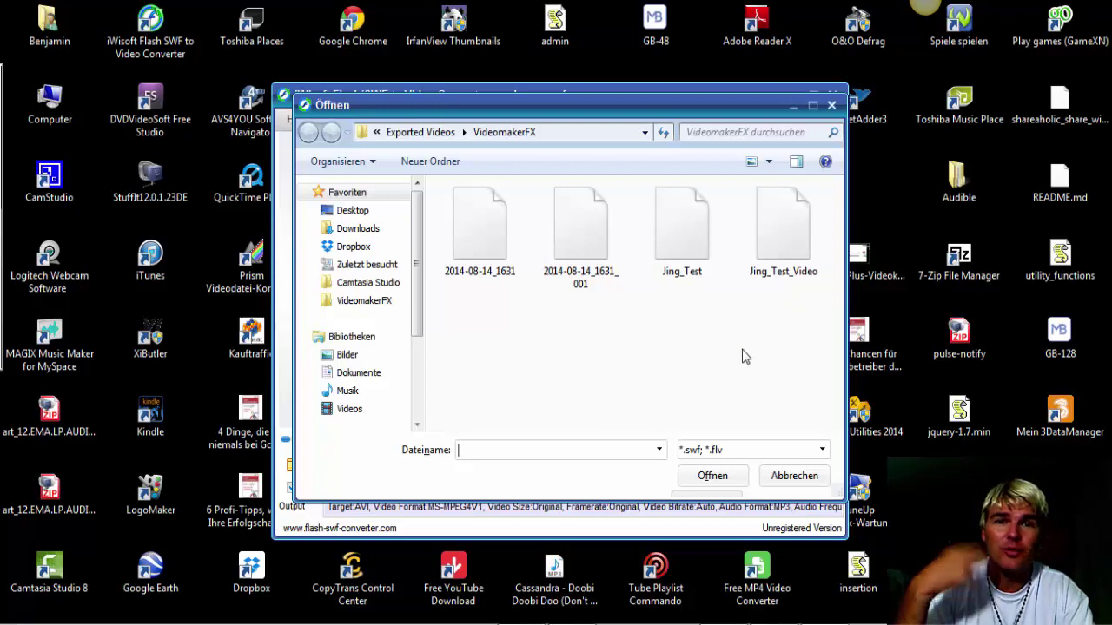
{"action": "left_click", "coordinate": [789, 225]}
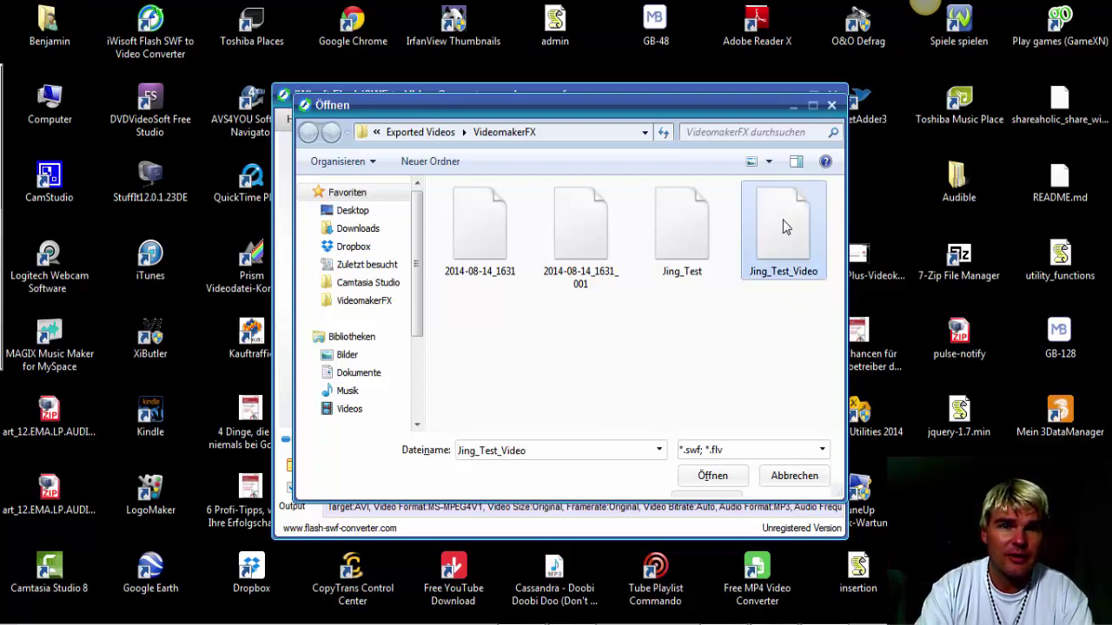
{"action": "left_click", "coordinate": [705, 479]}
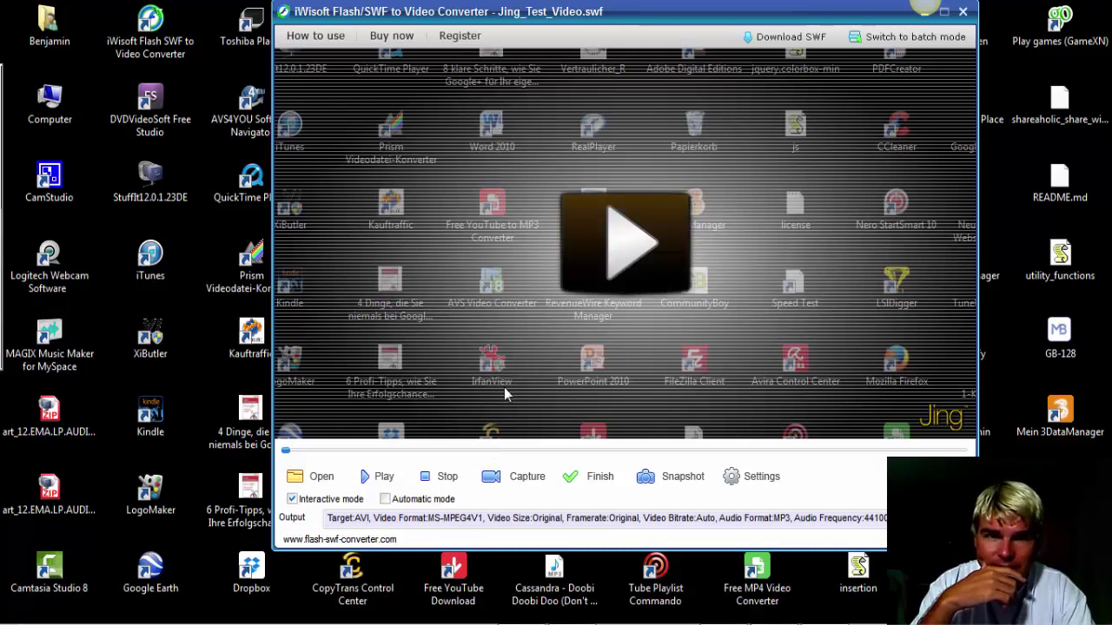
{"action": "left_click", "coordinate": [630, 253]}
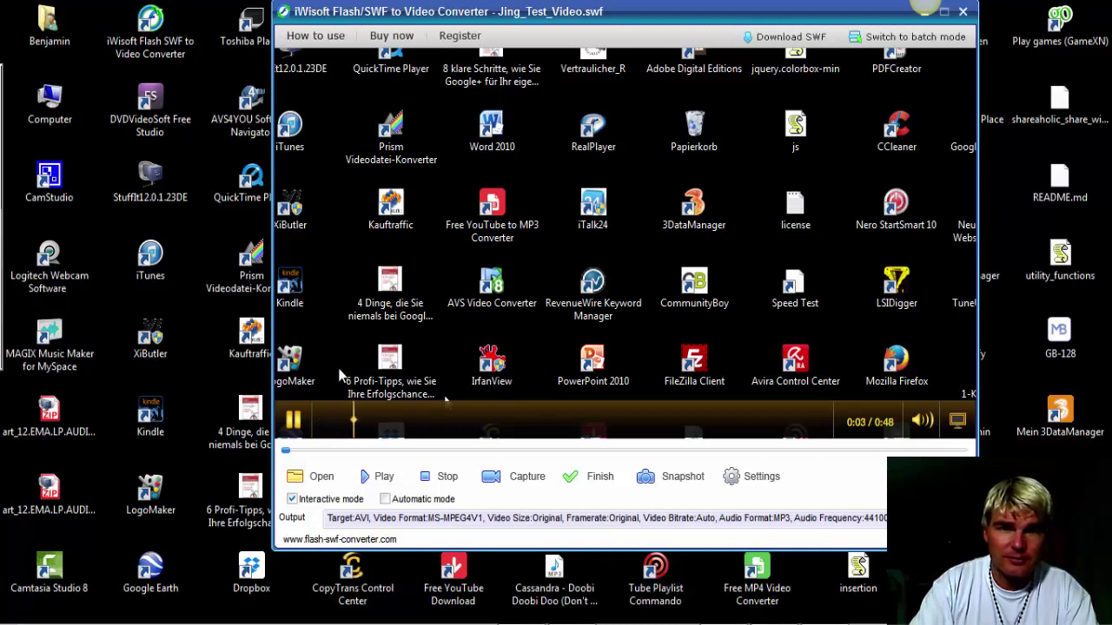
{"action": "left_click", "coordinate": [295, 423]}
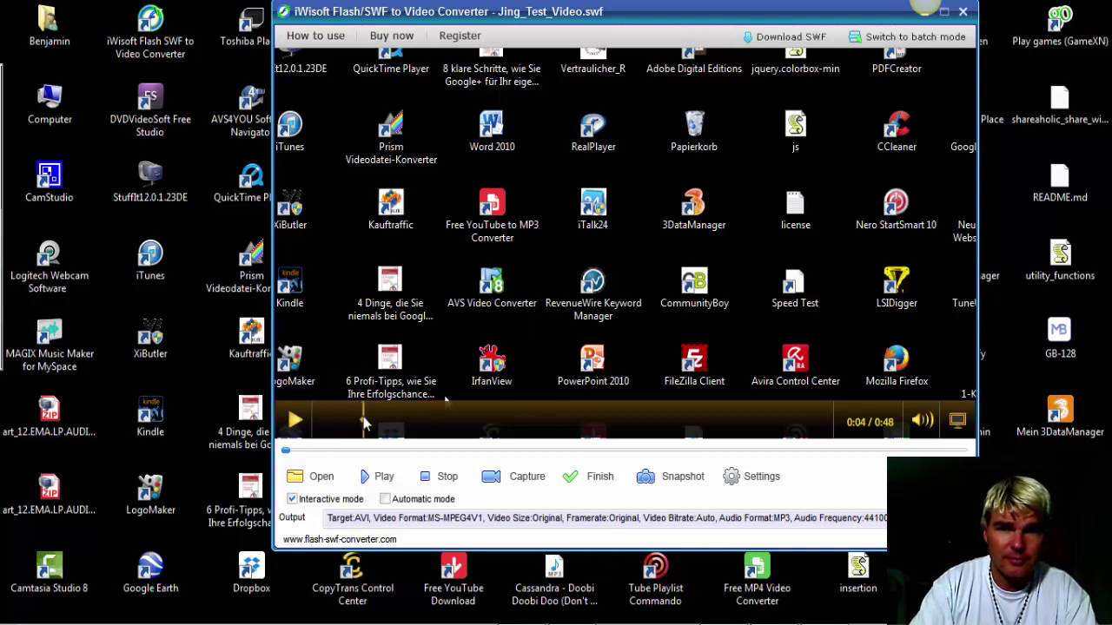
- Rewind the clip to its start and confirm the converter's output settings with AVI target and MS-MPEG4V1 video type
{"action": "left_click_drag", "start_coordinate": [365, 423], "coordinate": [312, 423]}
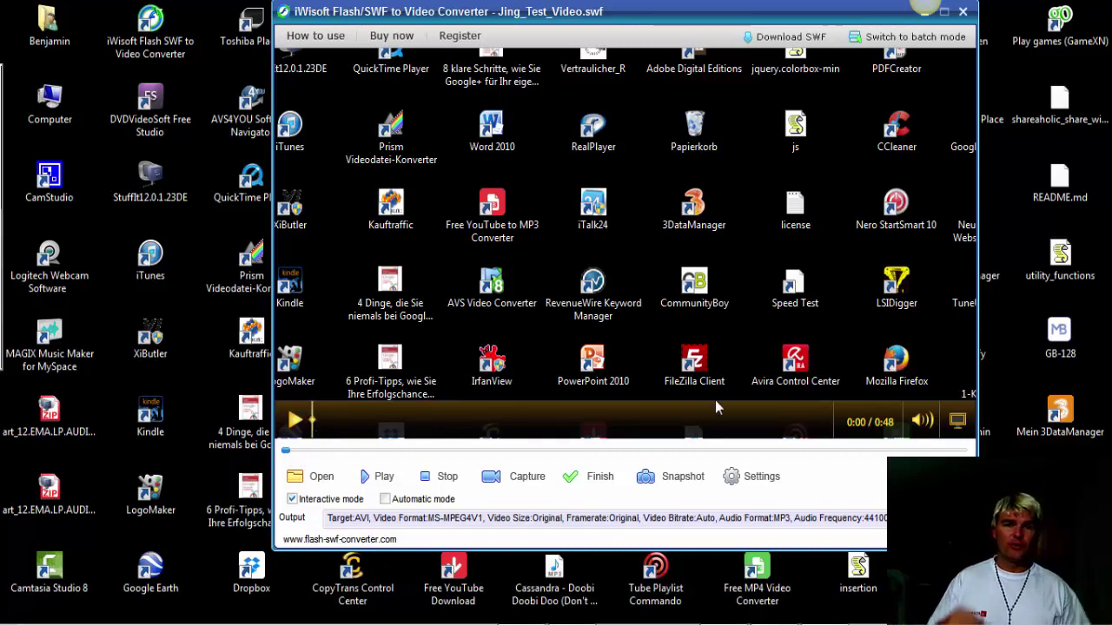
{"action": "left_click", "coordinate": [745, 482]}
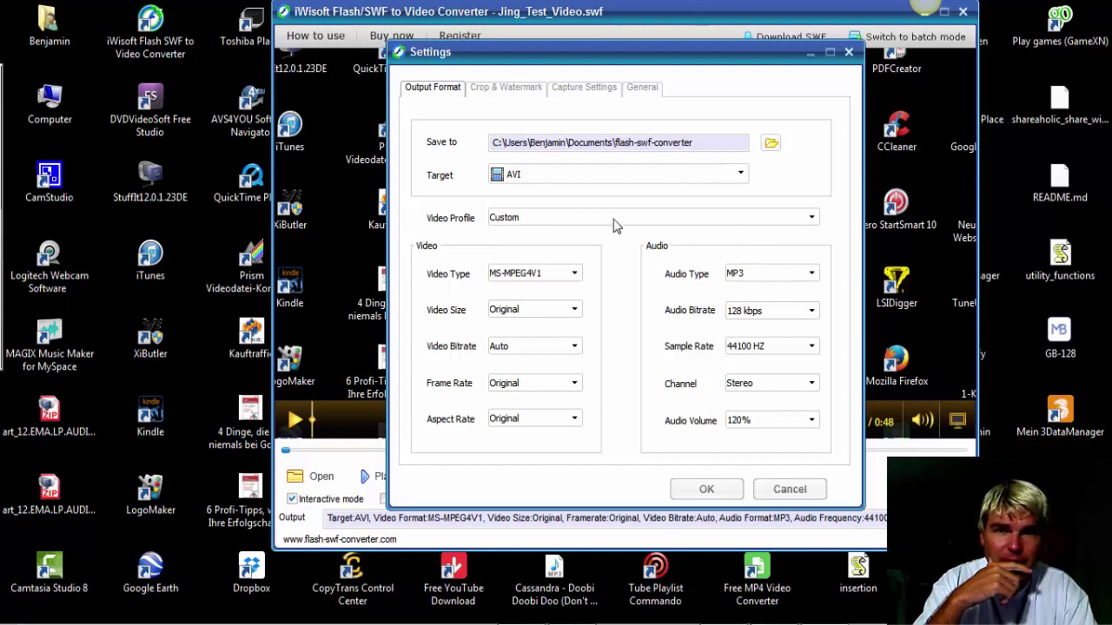
{"action": "left_click", "coordinate": [577, 276]}
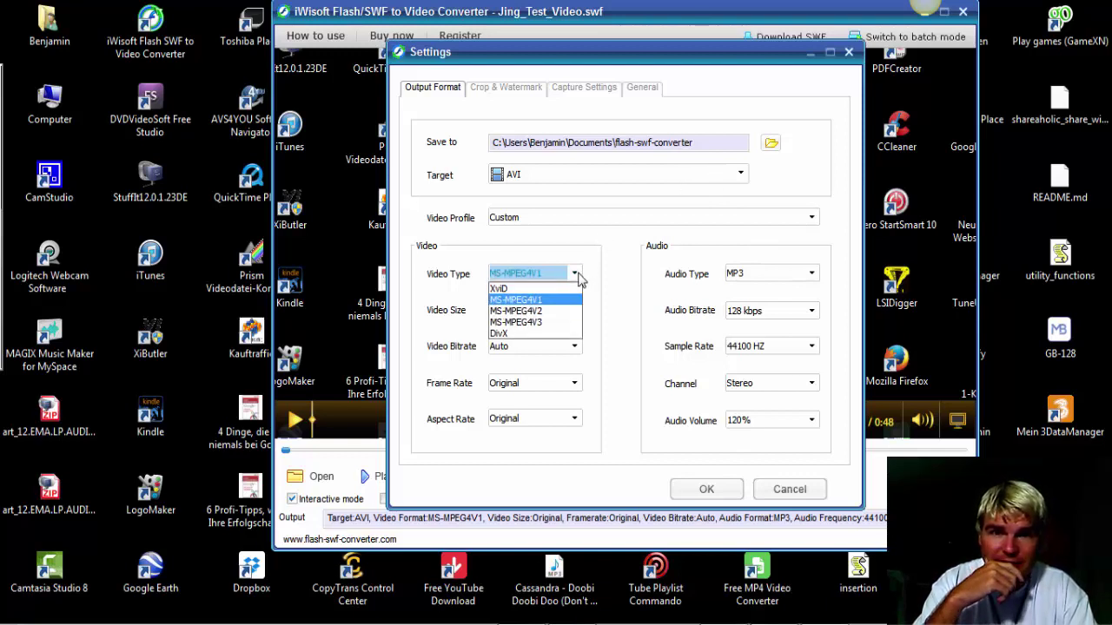
{"action": "key", "text": "Up"}
{"action": "key", "text": "Return"}
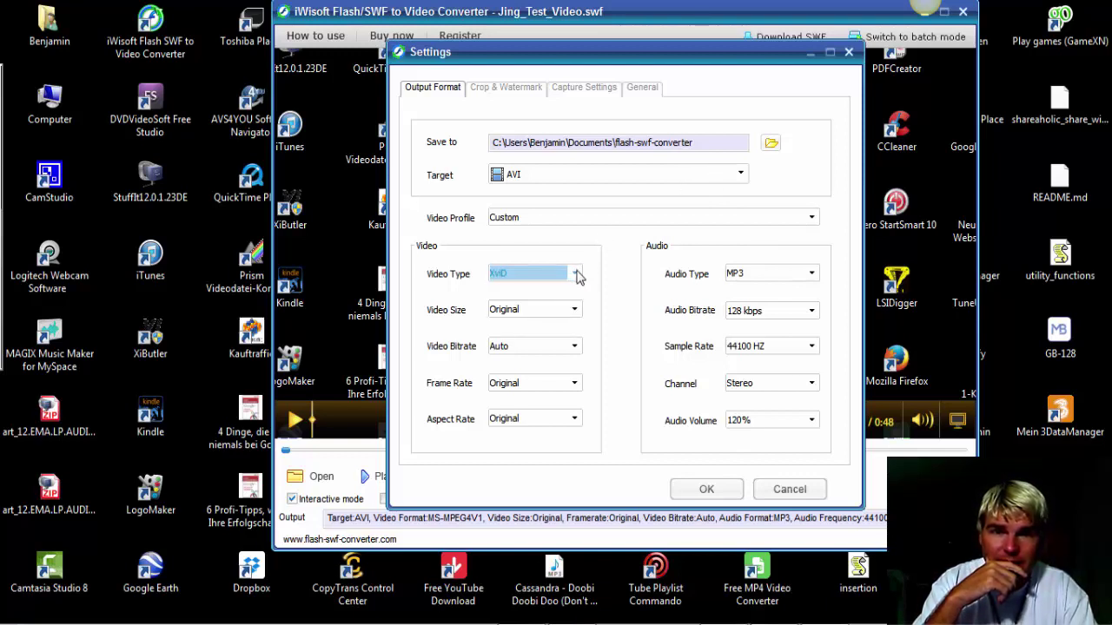
{"action": "left_click", "coordinate": [578, 275]}
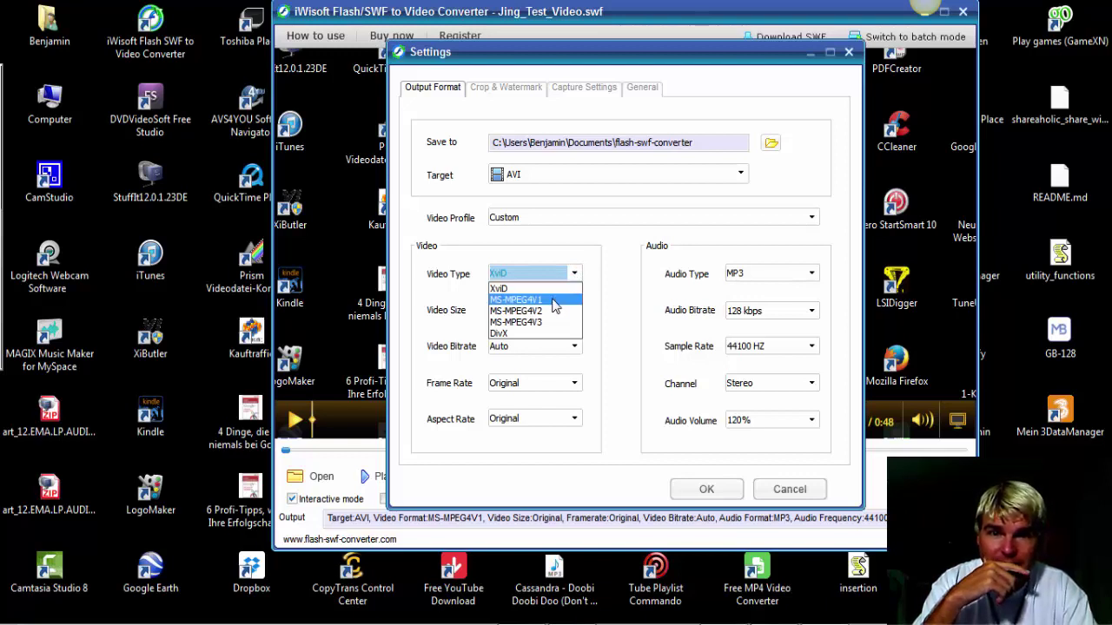
{"action": "left_click", "coordinate": [553, 300]}
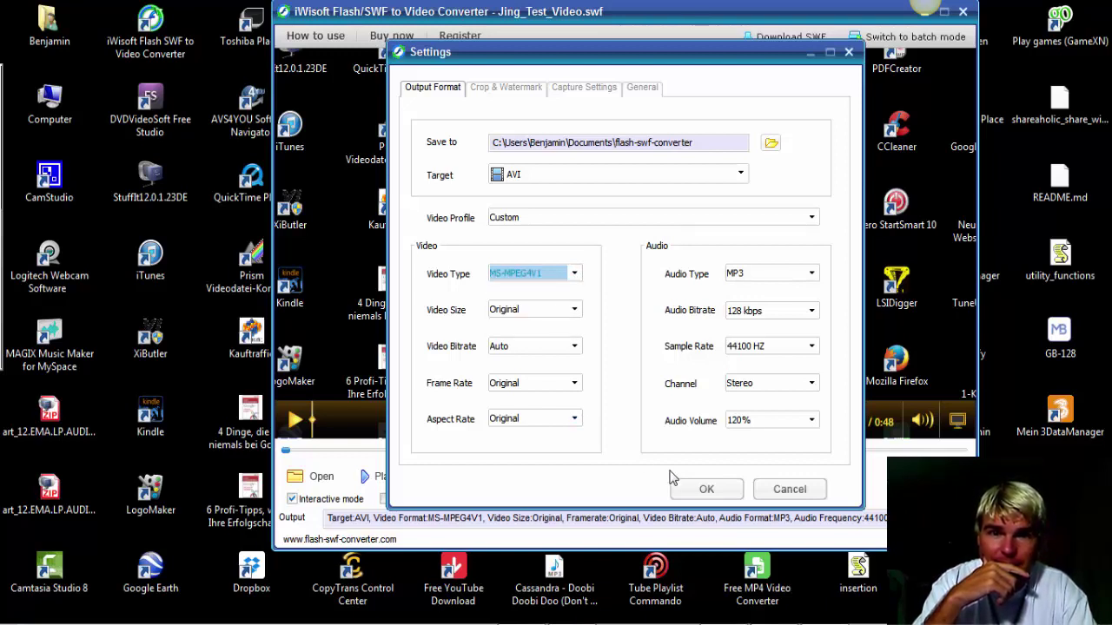
{"action": "left_click", "coordinate": [706, 490]}
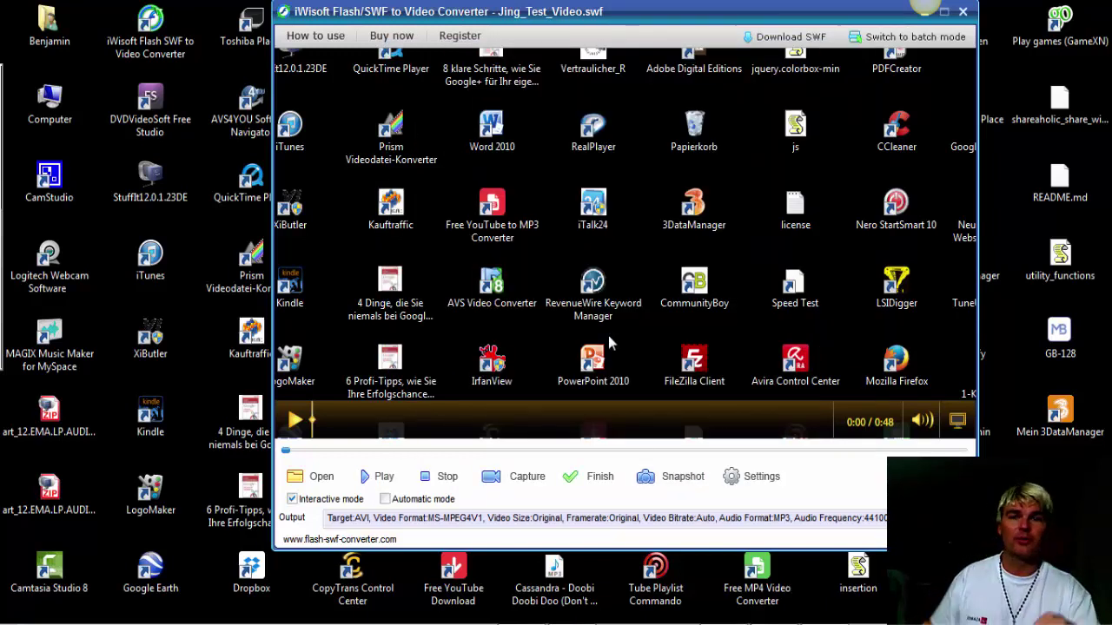
- Capture the loaded SWF clip to an AVI file, finish the conversion and dismiss the completion dialog
{"action": "left_click", "coordinate": [508, 483]}
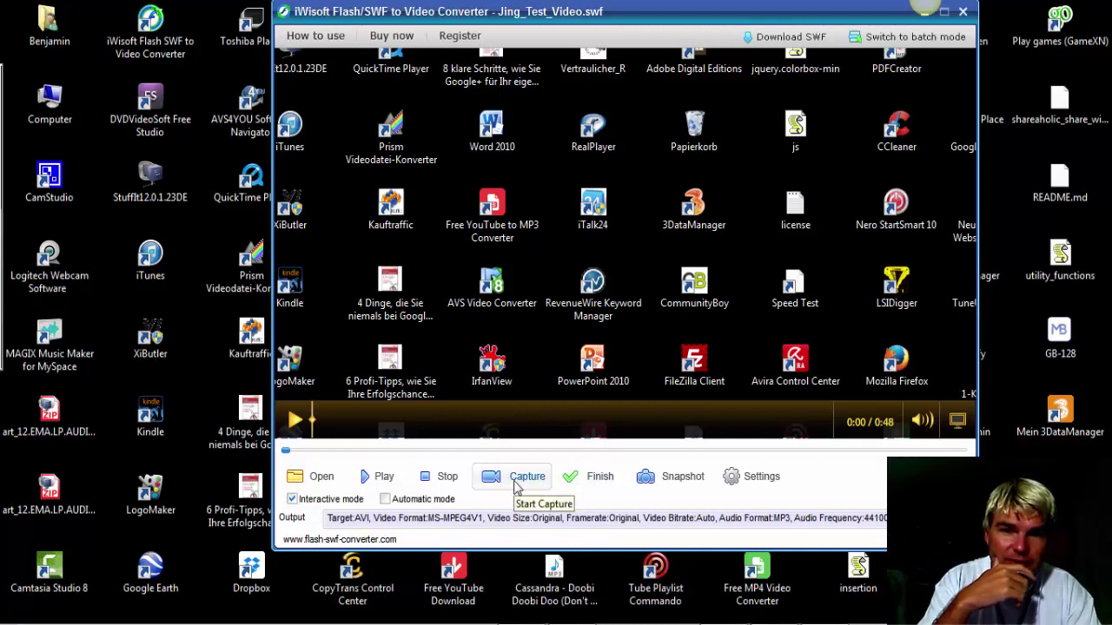
{"action": "left_click", "coordinate": [514, 485]}
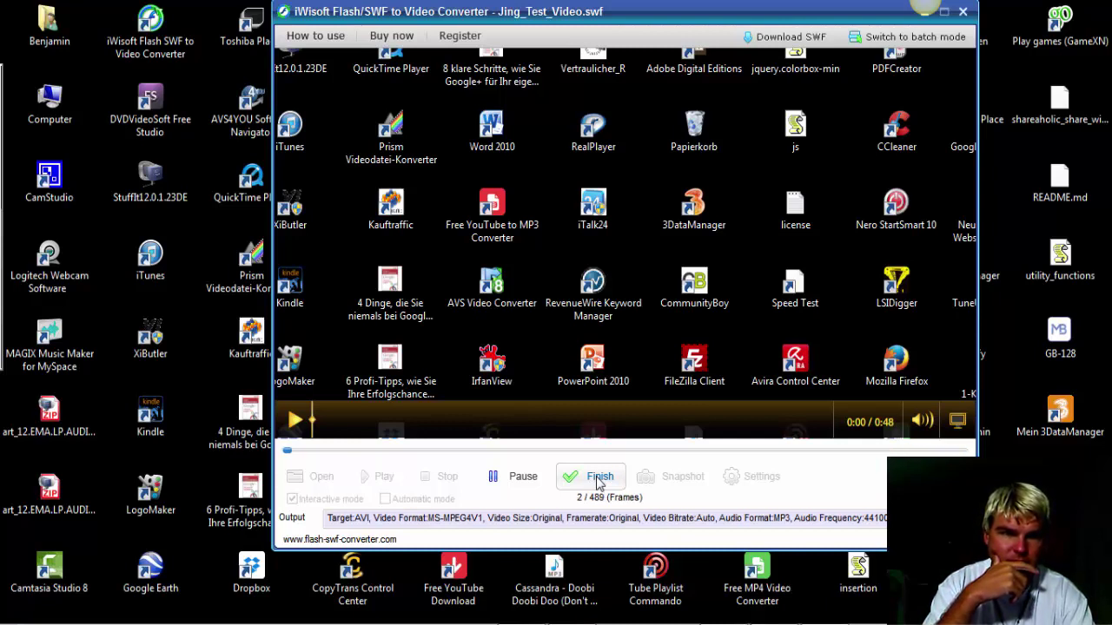
{"action": "left_click", "coordinate": [598, 480]}
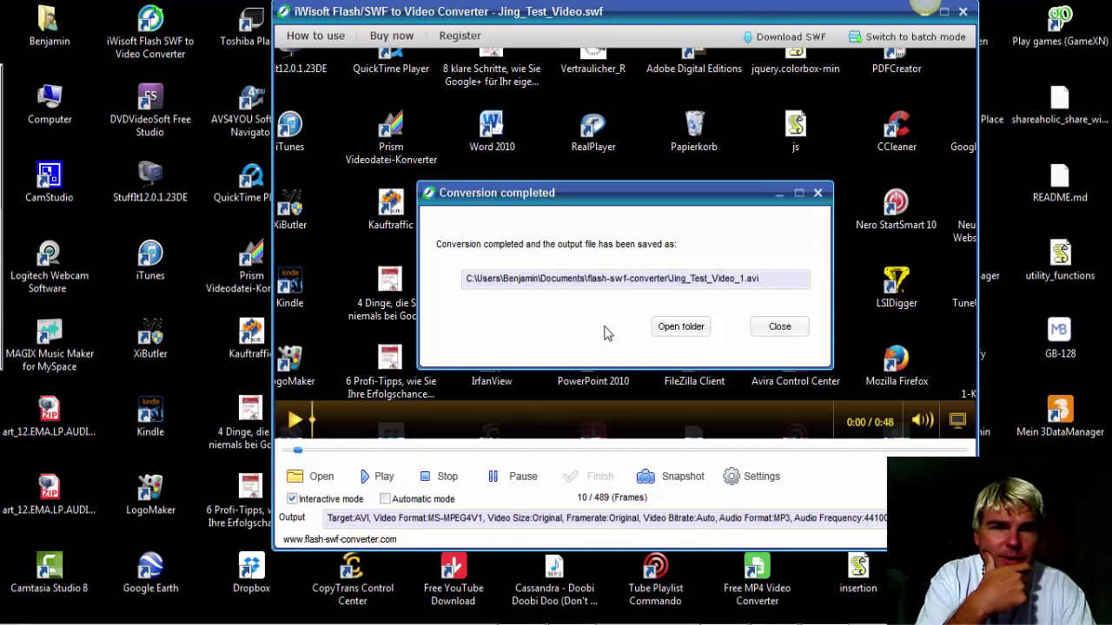
{"action": "left_click", "coordinate": [778, 326]}
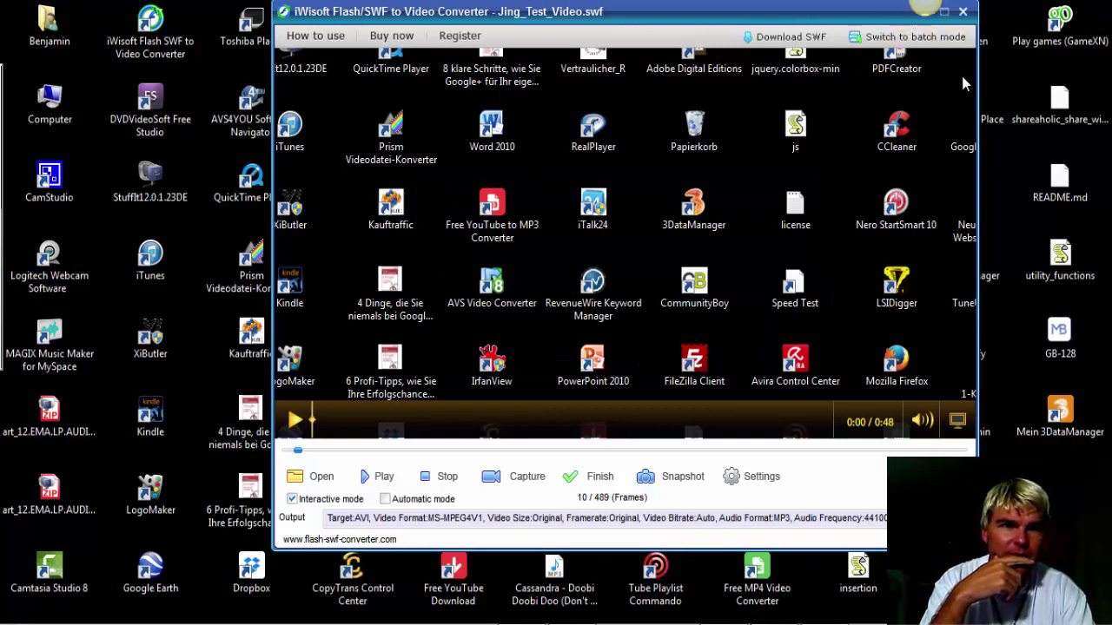
- Minimise the converter, switch to YouTube in the browser and open its video upload page
{"action": "left_click_drag", "start_coordinate": [771, 18], "coordinate": [750, 69]}
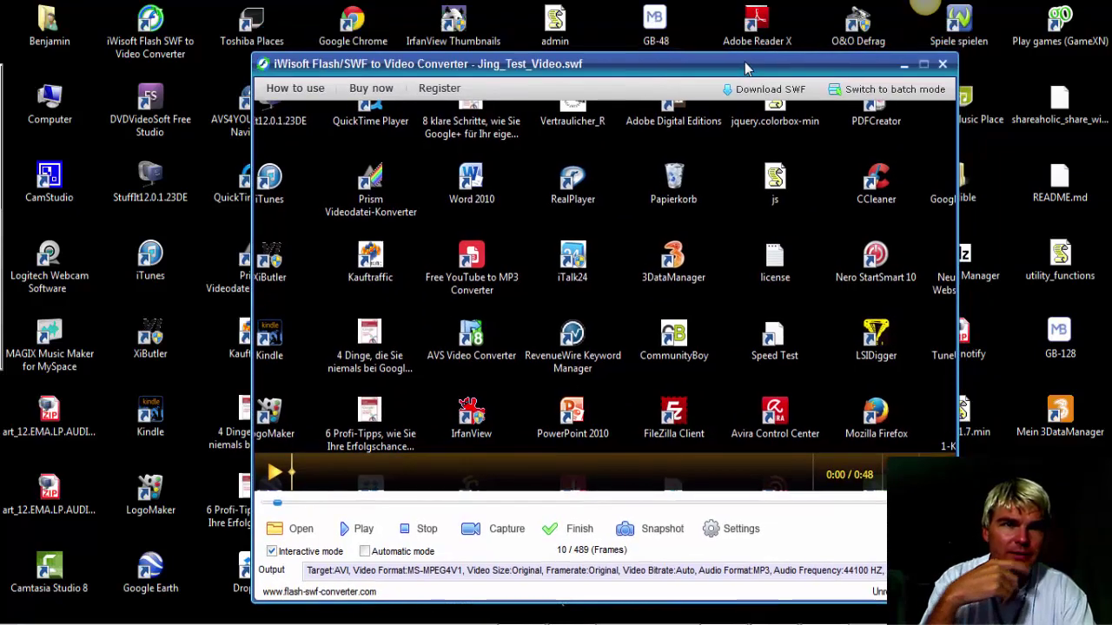
{"action": "left_click", "coordinate": [905, 70]}
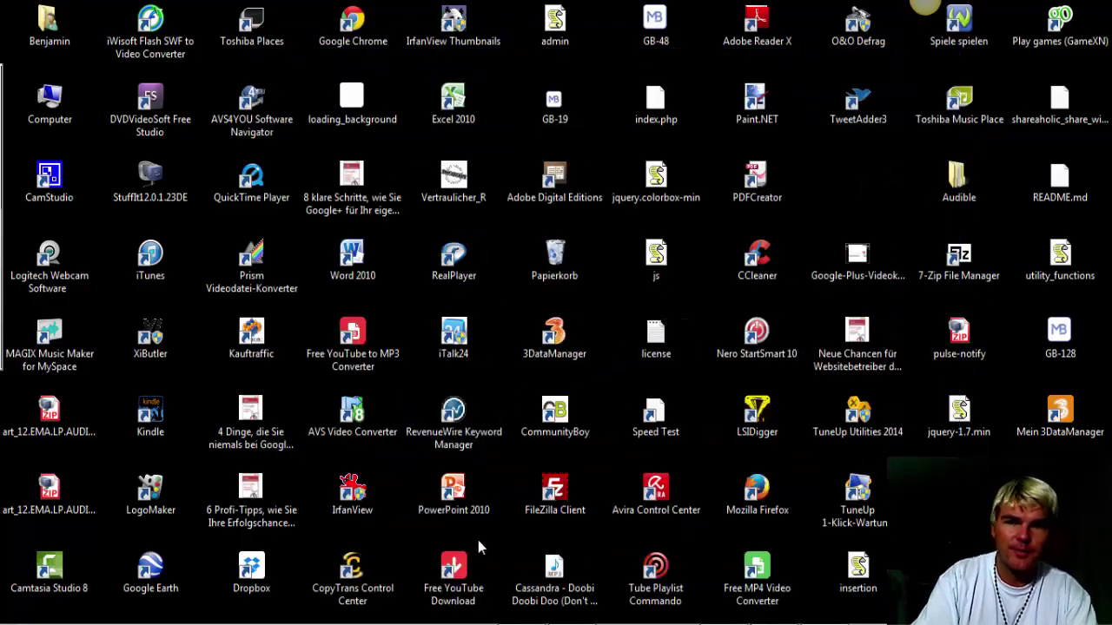
{"action": "left_click", "coordinate": [521, 622]}
{"action": "left_click", "coordinate": [306, 32]}
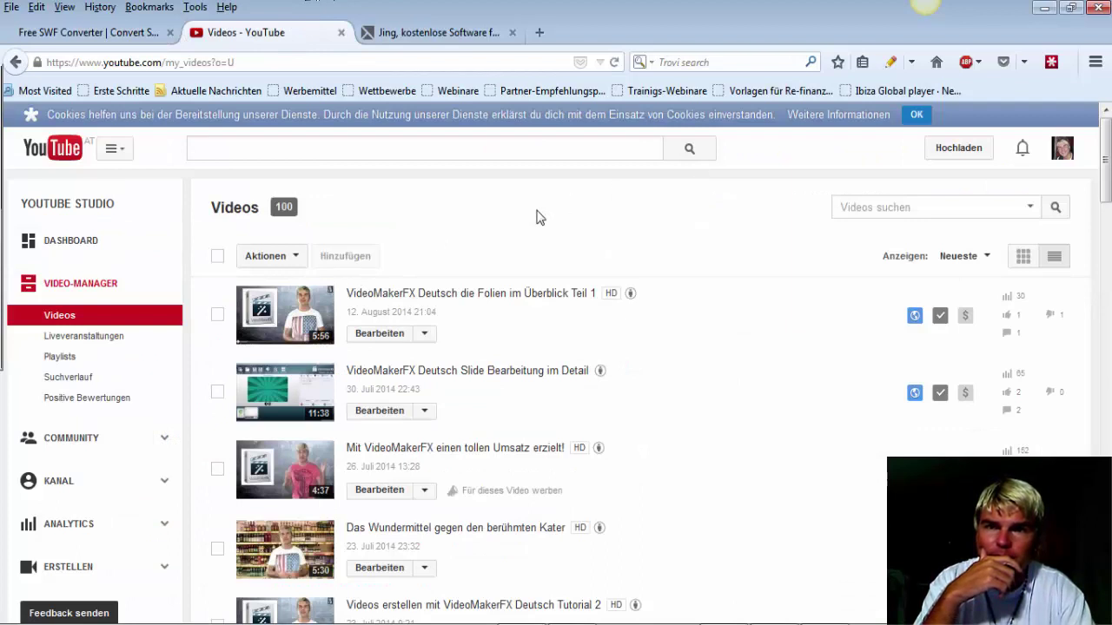
{"action": "left_click", "coordinate": [971, 149]}
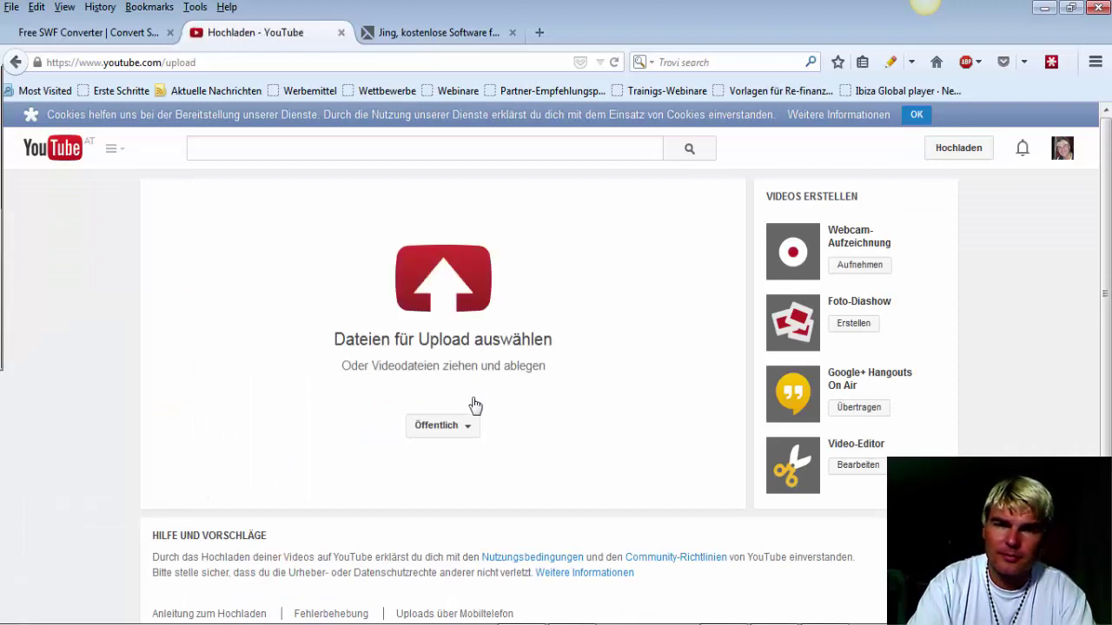
- Upload Jing_Test_Video_1 from the flash-swf-converter folder to YouTube as unlisted (Nicht gelistet) and finalise the upload
{"action": "left_click", "coordinate": [470, 431]}
{"action": "left_click", "coordinate": [452, 477]}
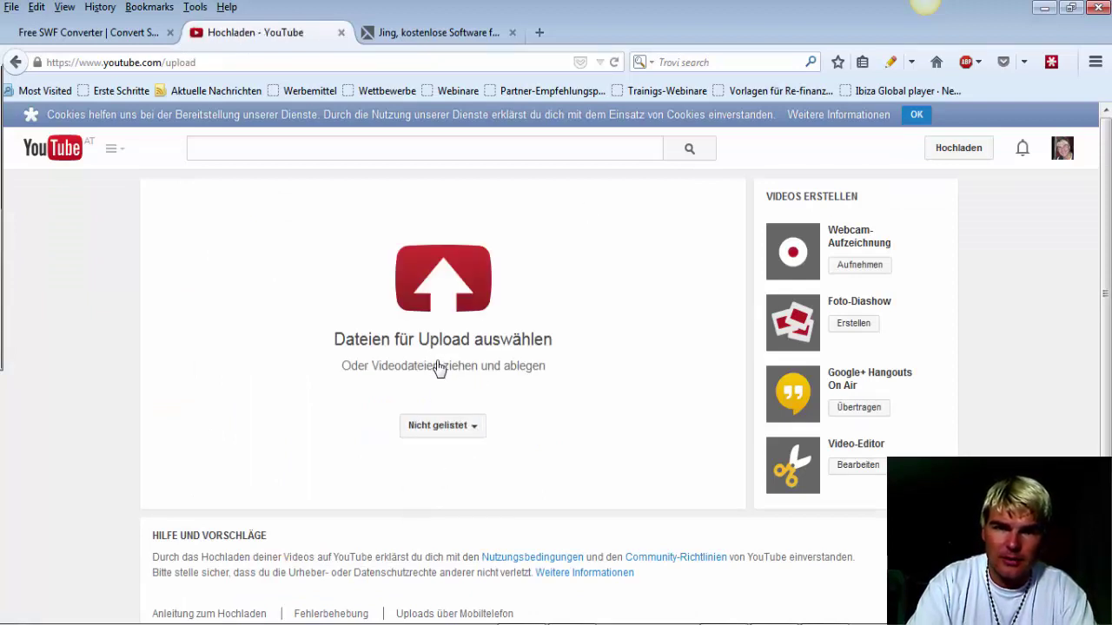
{"action": "left_click", "coordinate": [437, 359]}
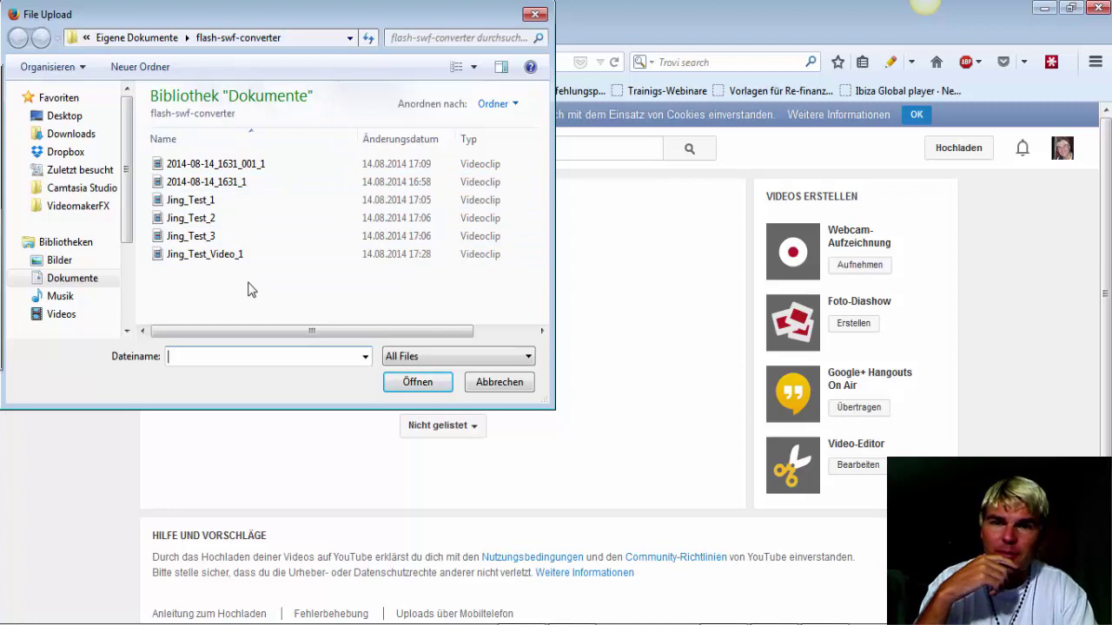
{"action": "mouse_move", "coordinate": [198, 264]}
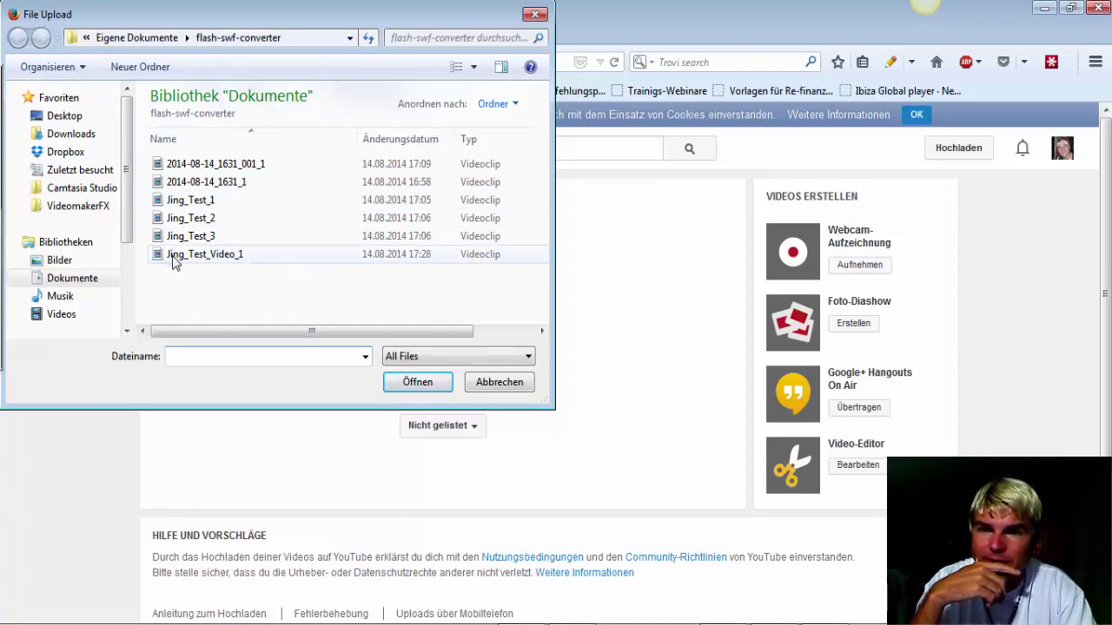
{"action": "left_click", "coordinate": [176, 260]}
{"action": "left_click", "coordinate": [417, 384]}
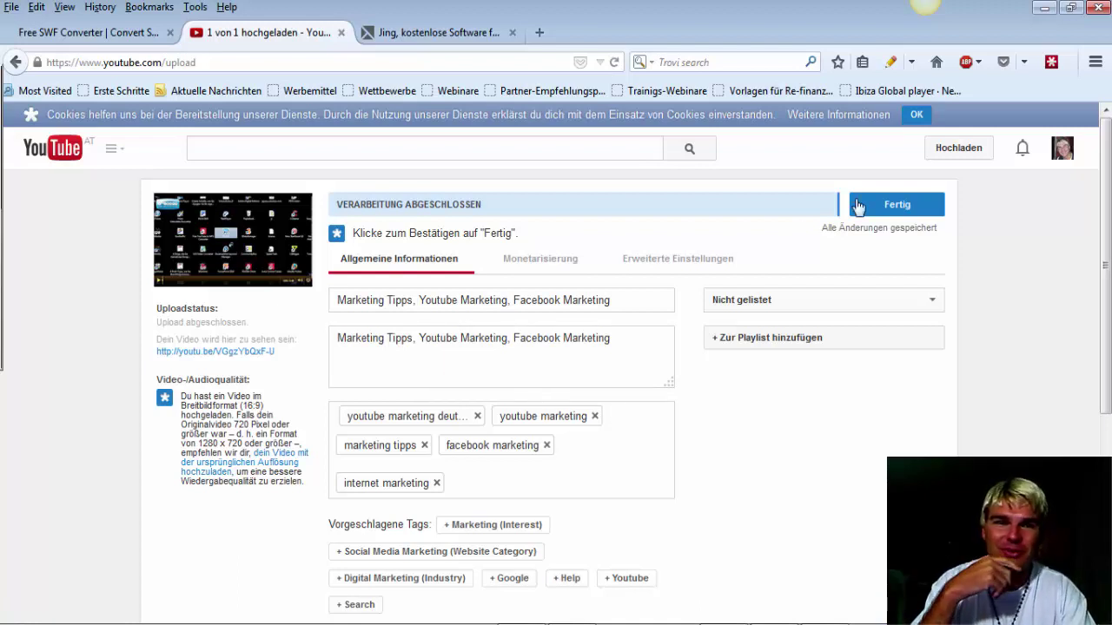
{"action": "left_click", "coordinate": [890, 203]}
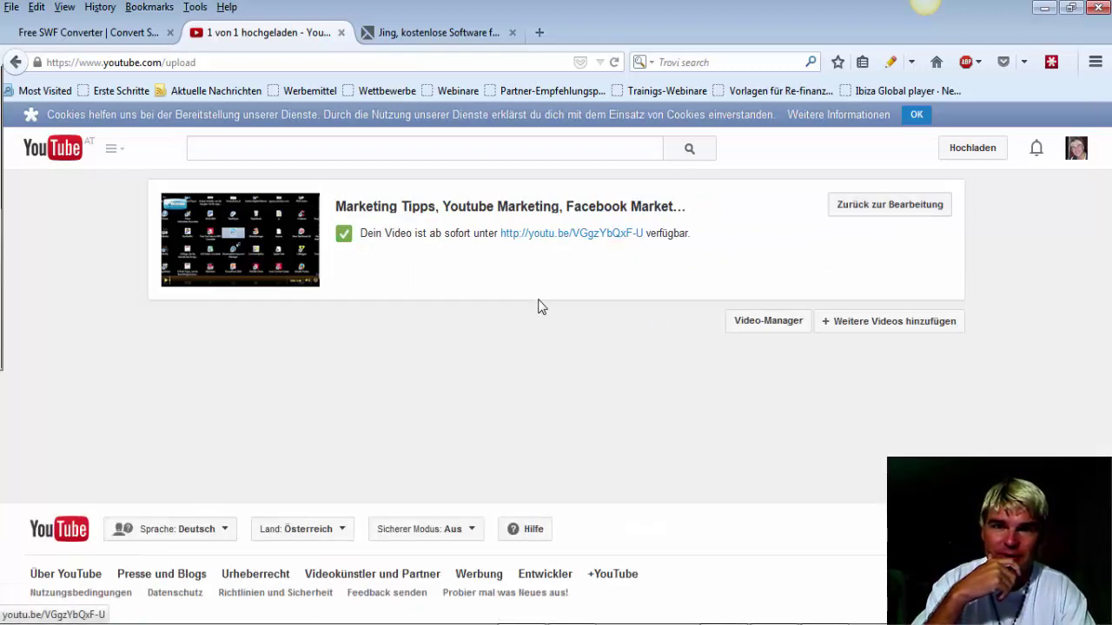
- Open the uploaded video from its link, watch it on YouTube and pause the playback at about 0:35
{"action": "left_click", "coordinate": [556, 236]}
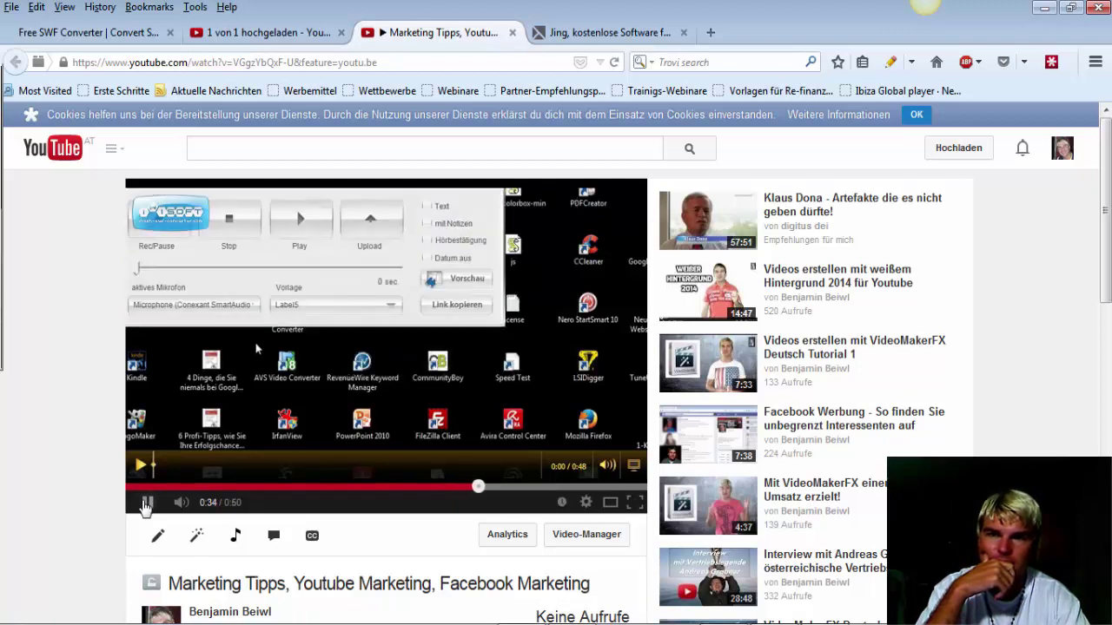
{"action": "left_click", "coordinate": [146, 504]}
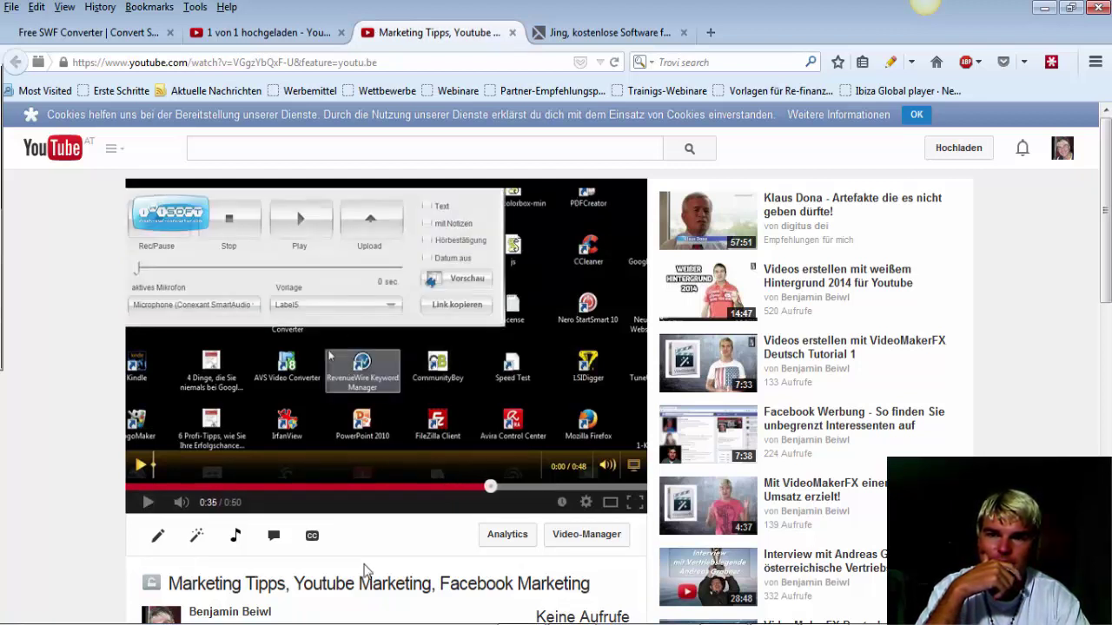